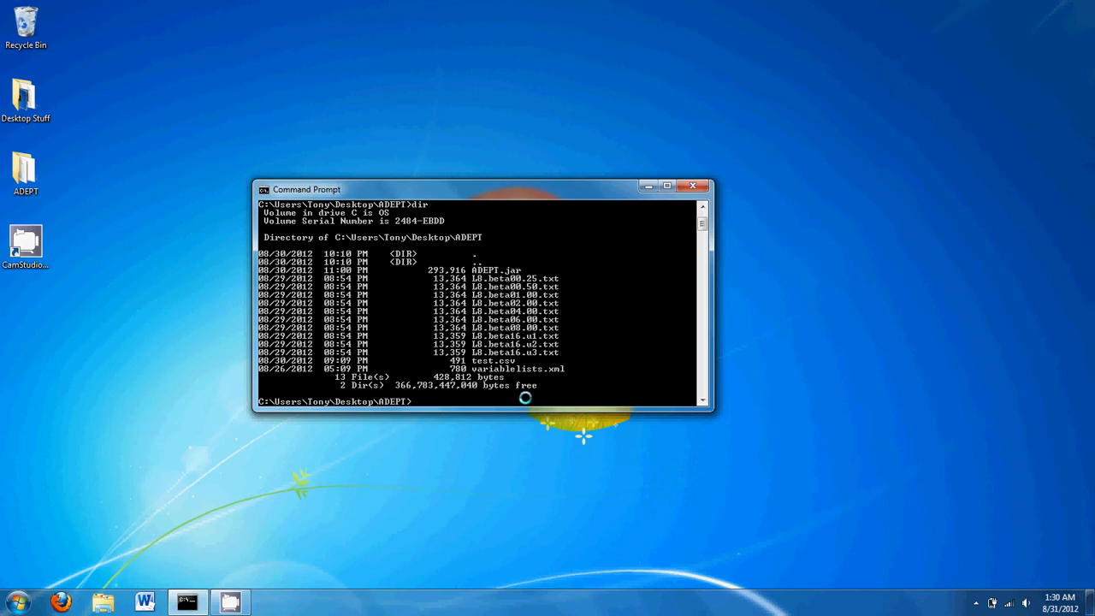
Run java -jar ADEPT.jar *.txt in the ADEPT folder to load all ten L8 .txt files
type("java")
type(" -jar")
type(" A")
key("Tab")
type("*.txt")
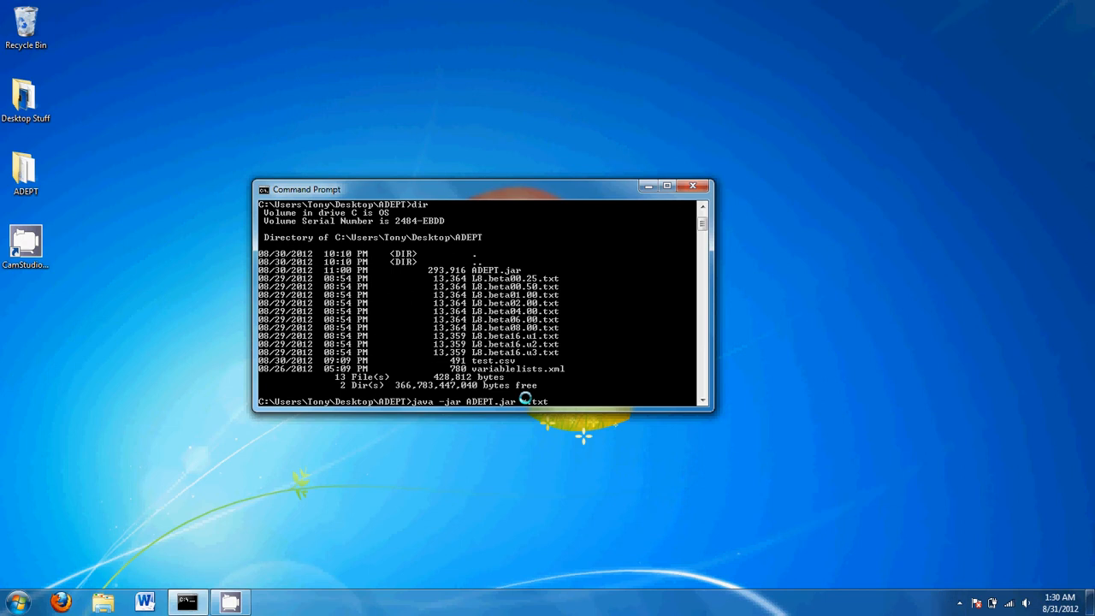
key("Return")
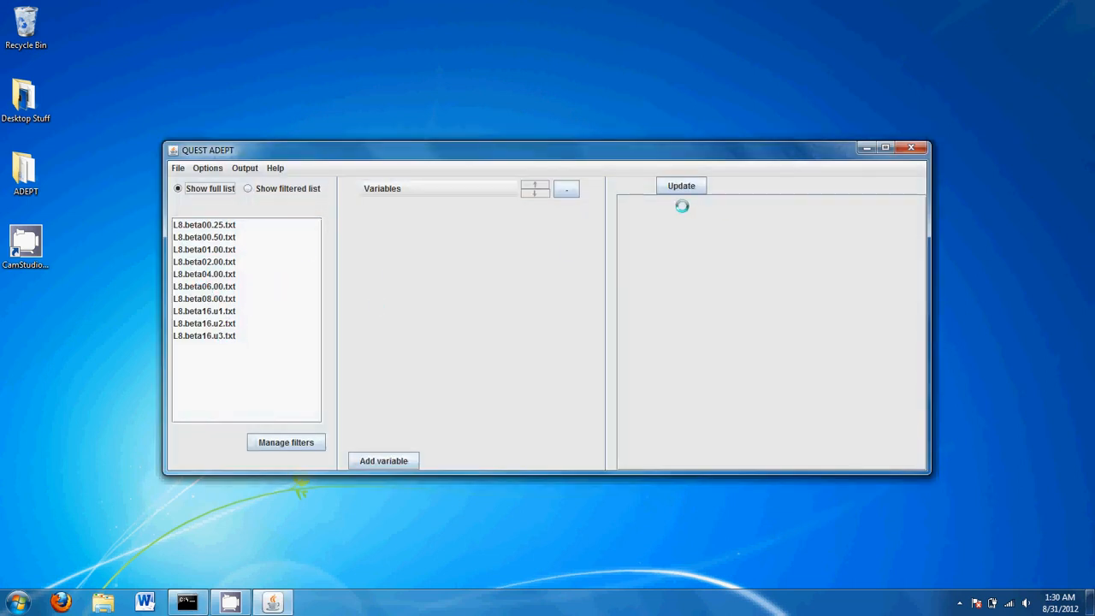
Start a new custom variable and name it Temperature
left_click(444, 189)
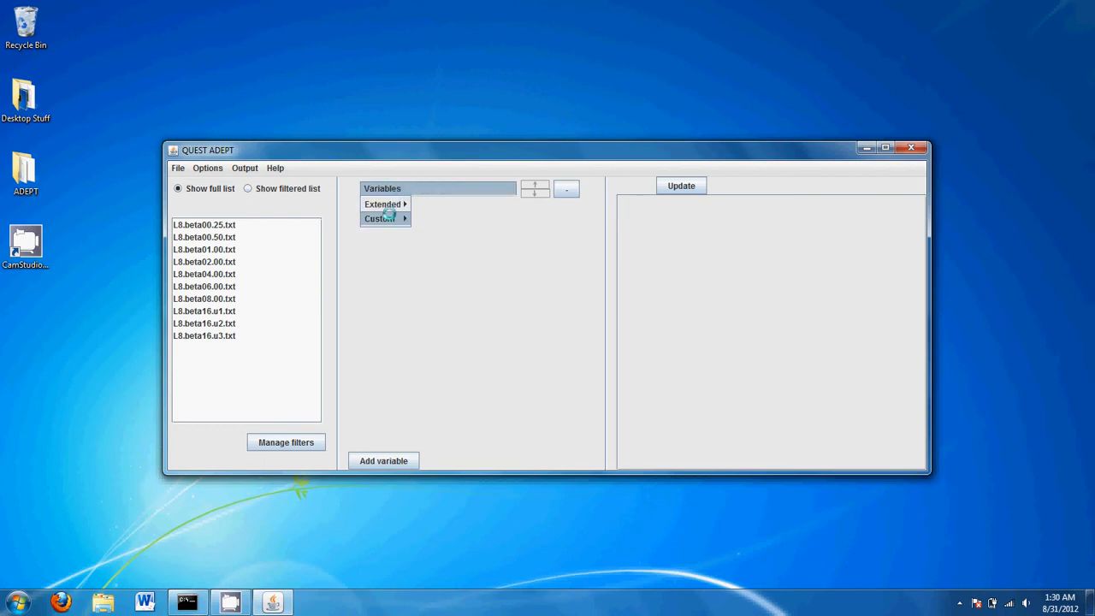
mouse_move(392, 219)
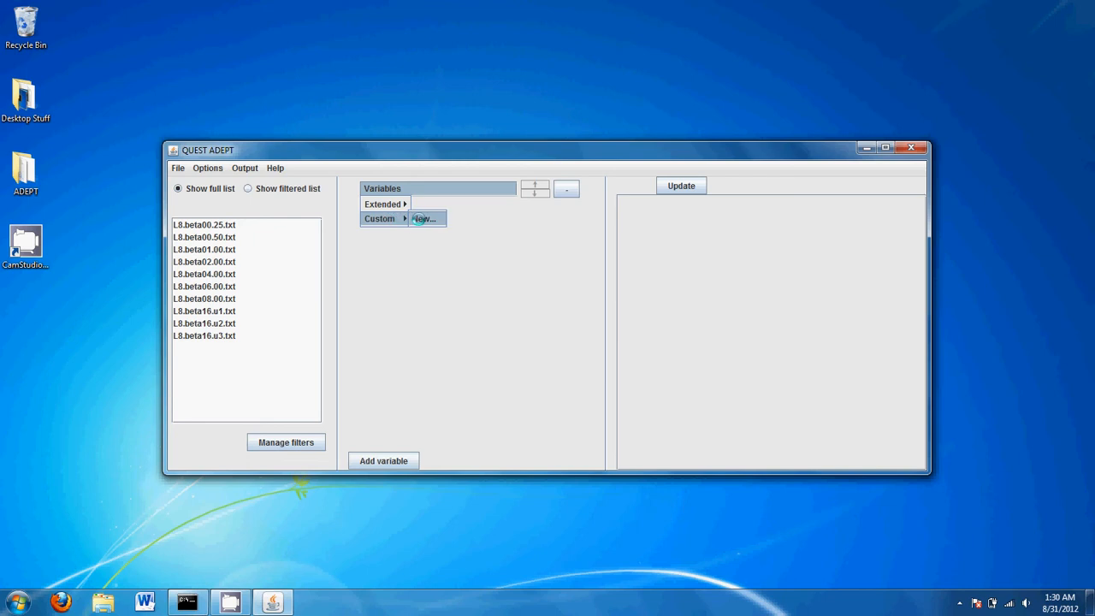
left_click(419, 219)
left_click_drag(525, 219, 444, 216)
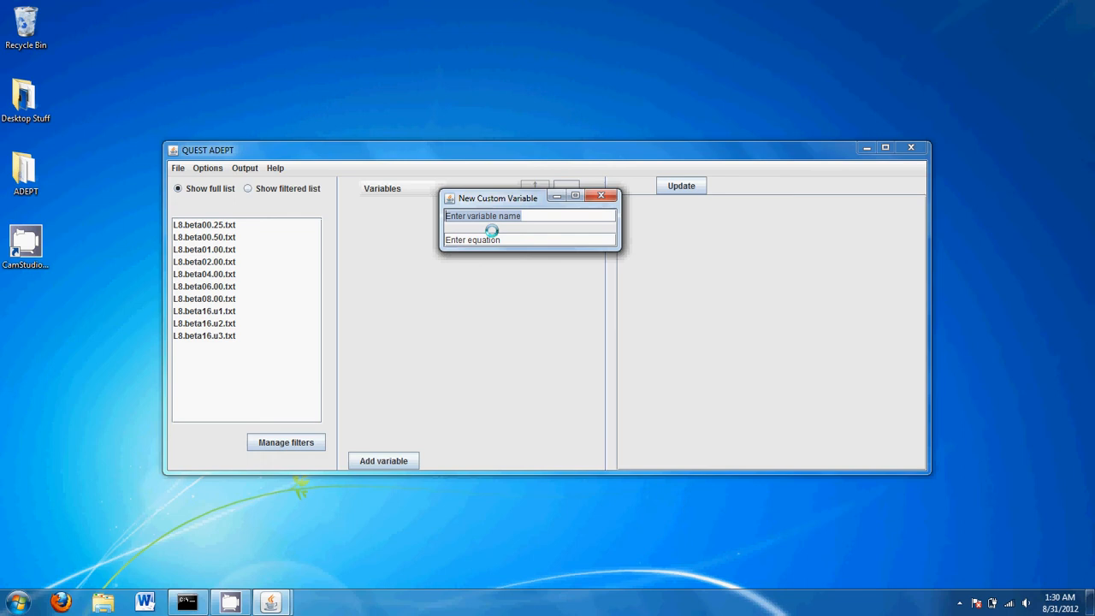
type("Tempera")
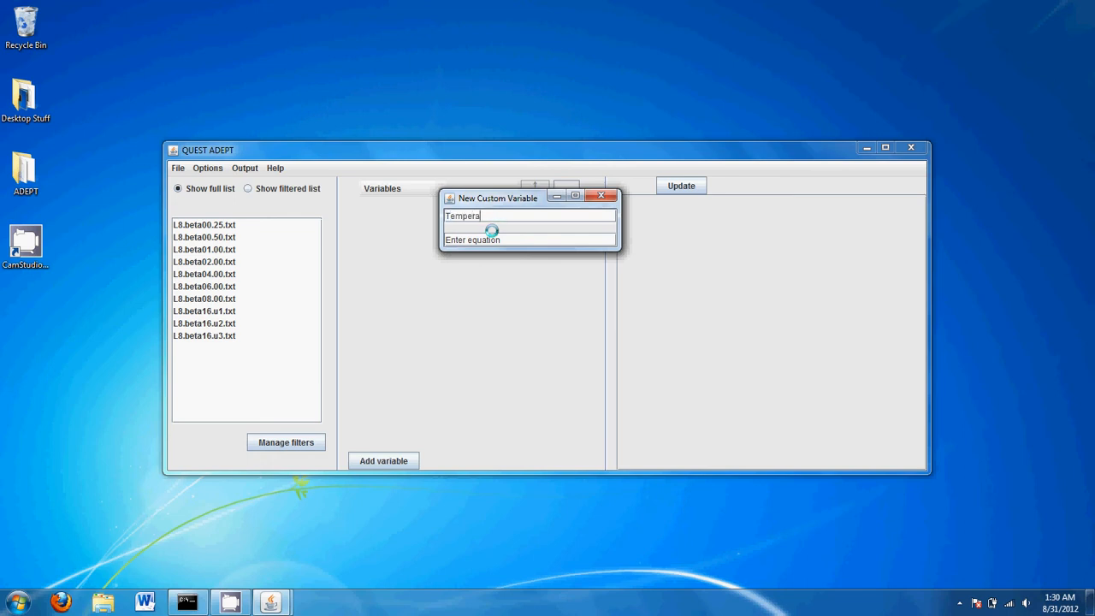
type("ture")
Give Temperature the equation 1/Beta, showing values from 4.0 down to 0.0625
key("Tab")
key("BackSpace")
key("BackSpace")
key("BackSpace")
key("BackSpace")
key("BackSpace")
key("BackSpace")
key("BackSpace")
key("BackSpace")
key("BackSpace")
key("BackSpace")
key("BackSpace")
key("BackSpace")
key("BackSpace")
key("BackSpace")
type("1/B")
key("BackSpace")
type("Beta")
key("BackSpace")
key("BackSpace")
key("BackSpace")
type("be")
key("BackSpace")
key("BackSpace")
type("Be")
key("Return")
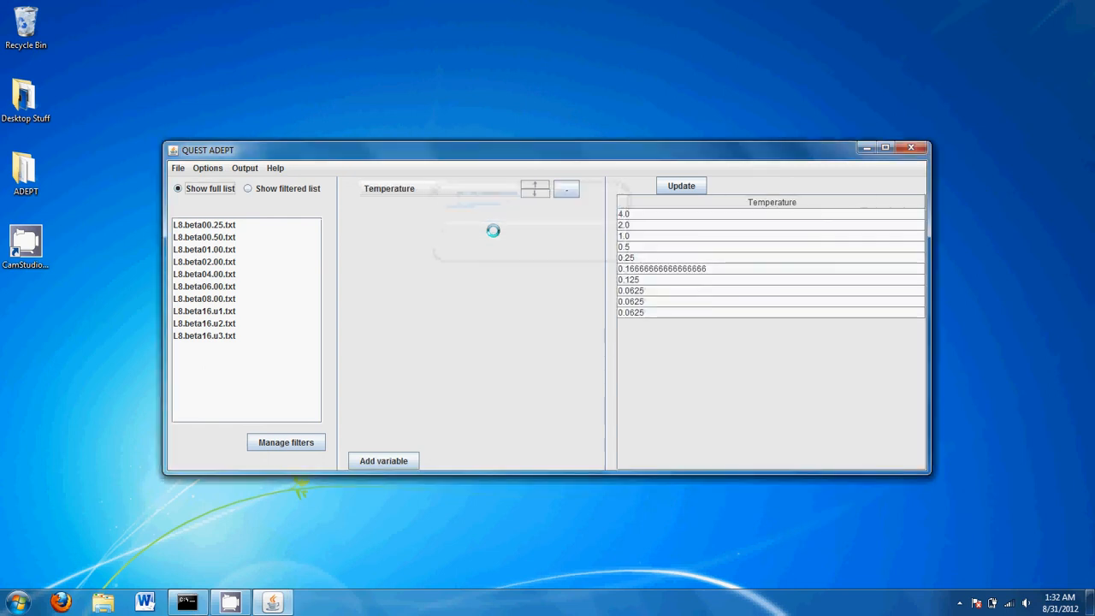
Add a second variable row set to Extended > Parameters > Beta, showing 0.25 through 16.0
left_click(400, 460)
left_click(425, 215)
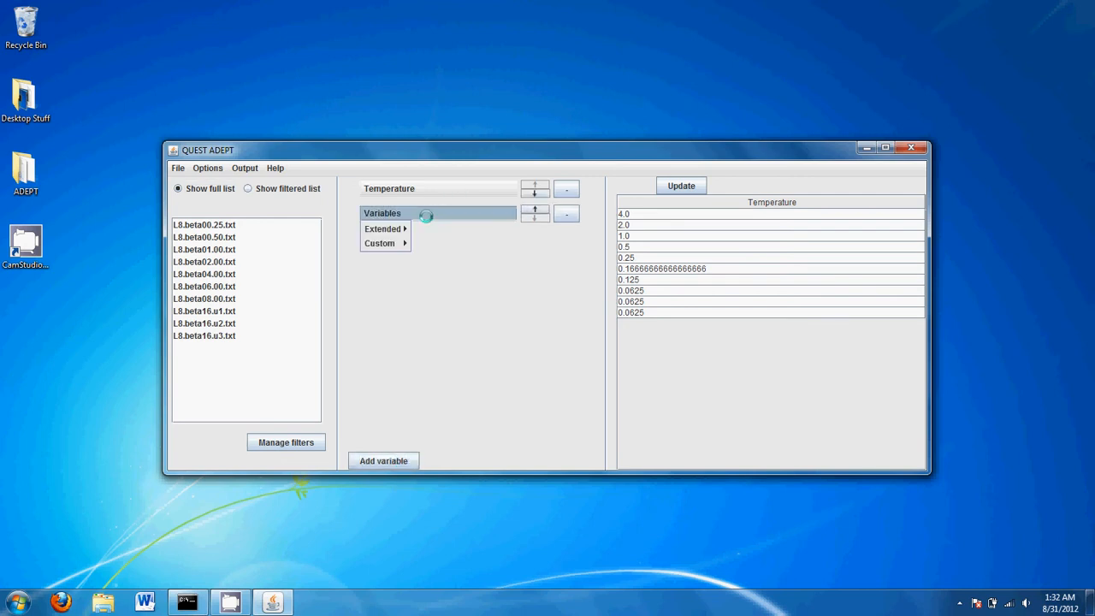
mouse_move(410, 229)
mouse_move(462, 229)
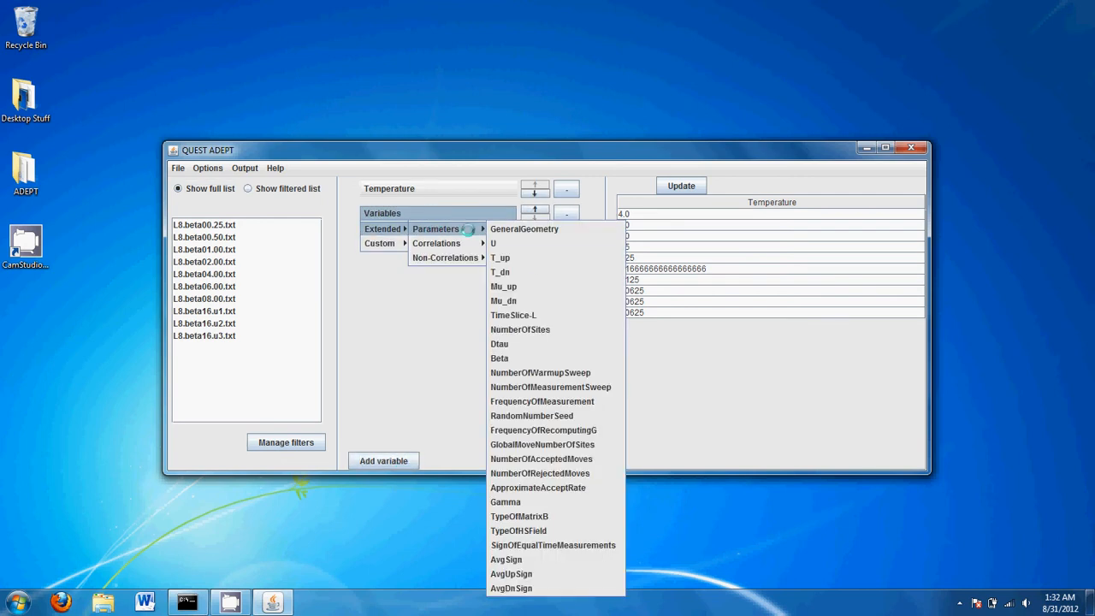
left_click(523, 357)
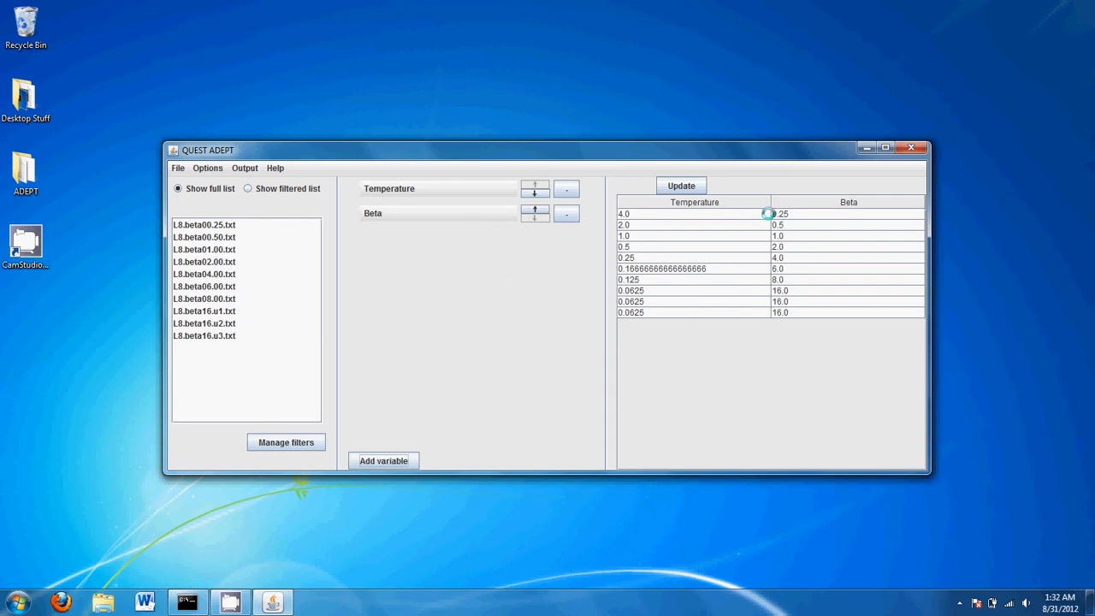
left_click(455, 189)
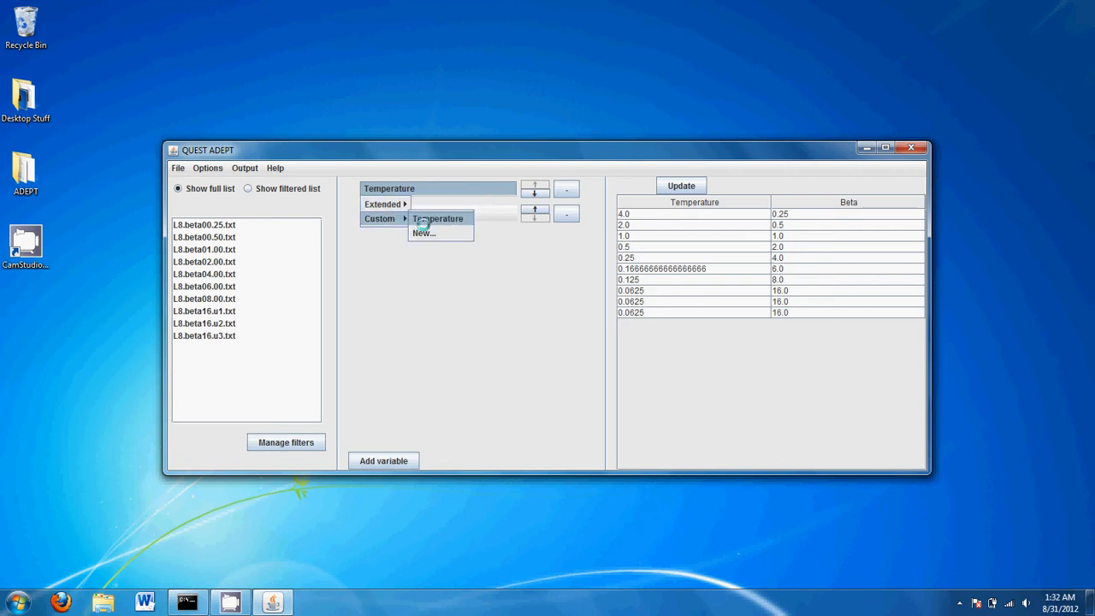
Define custom variable 'test' as ZZSpinCorrelationFunction[0.0000,0.0000], giving values around 0.56–0.74
left_click(420, 232)
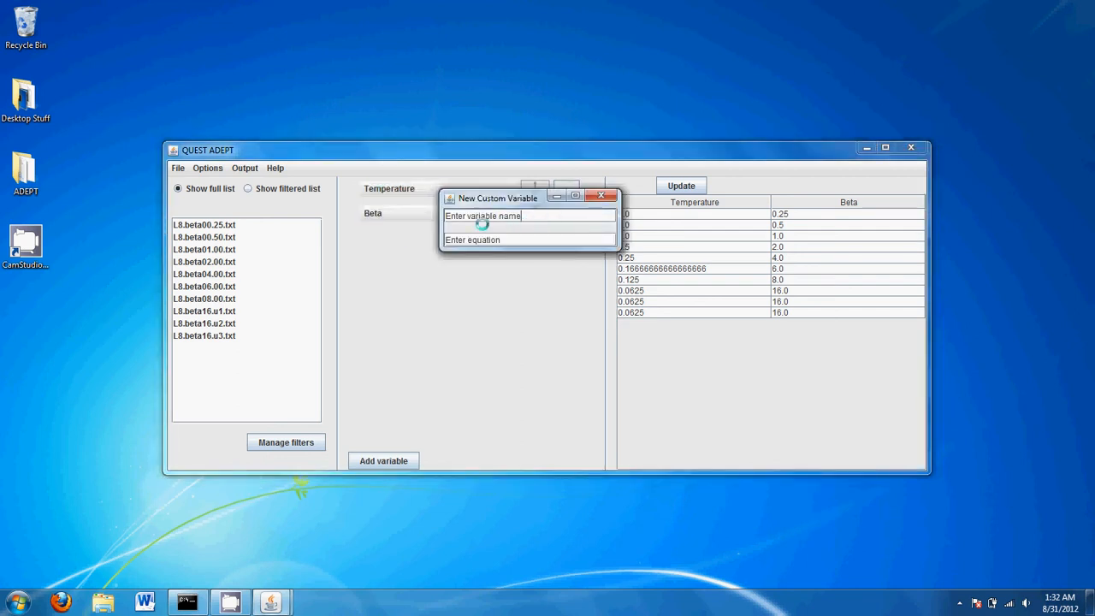
key("BackSpace")
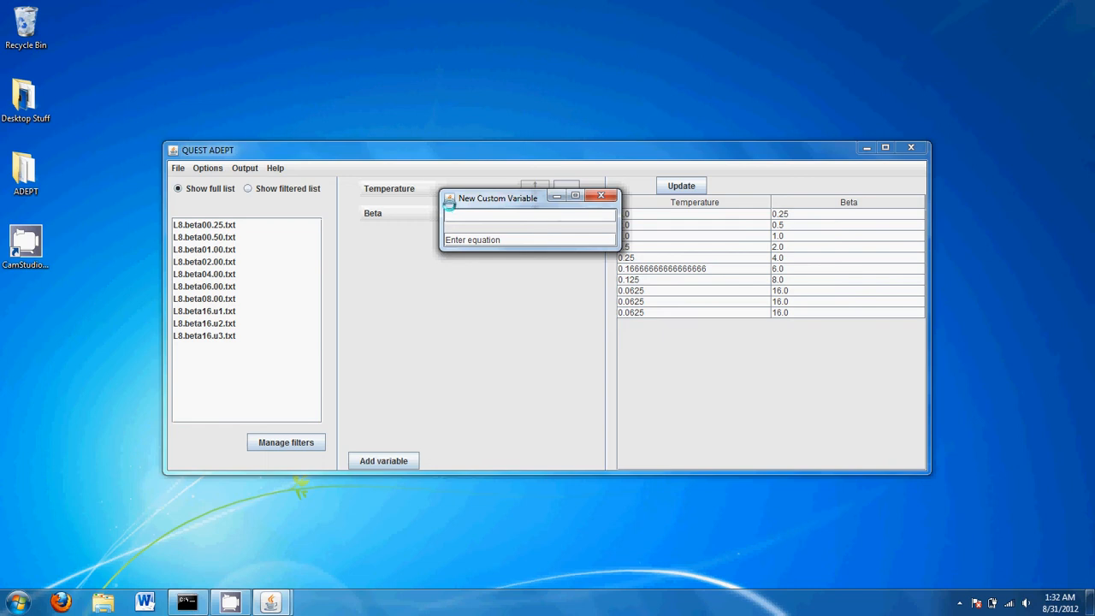
type("test")
key("BackSpace")
key("BackSpace")
key("BackSpace")
key("BackSpace")
key("BackSpace")
key("BackSpace")
key("BackSpace")
key("BackSpace")
key("BackSpace")
key("BackSpace")
key("BackSpace")
key("BackSpace")
key("BackSpace")
key("BackSpace")
type("ZZS")
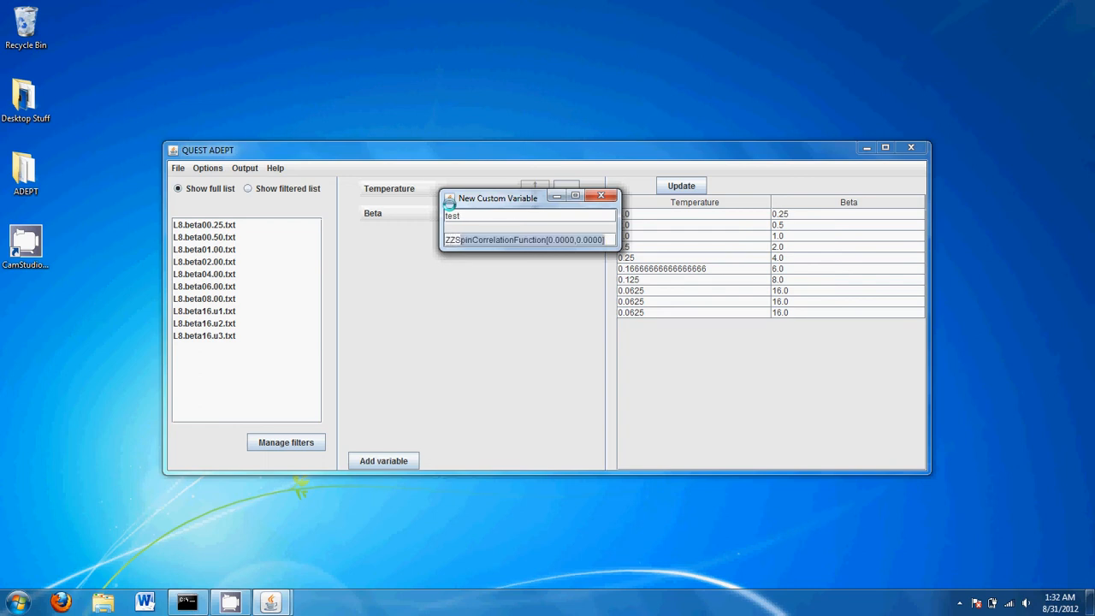
key("Right")
key("Right")
key("Right")
key("Right")
key("Right")
key("Right")
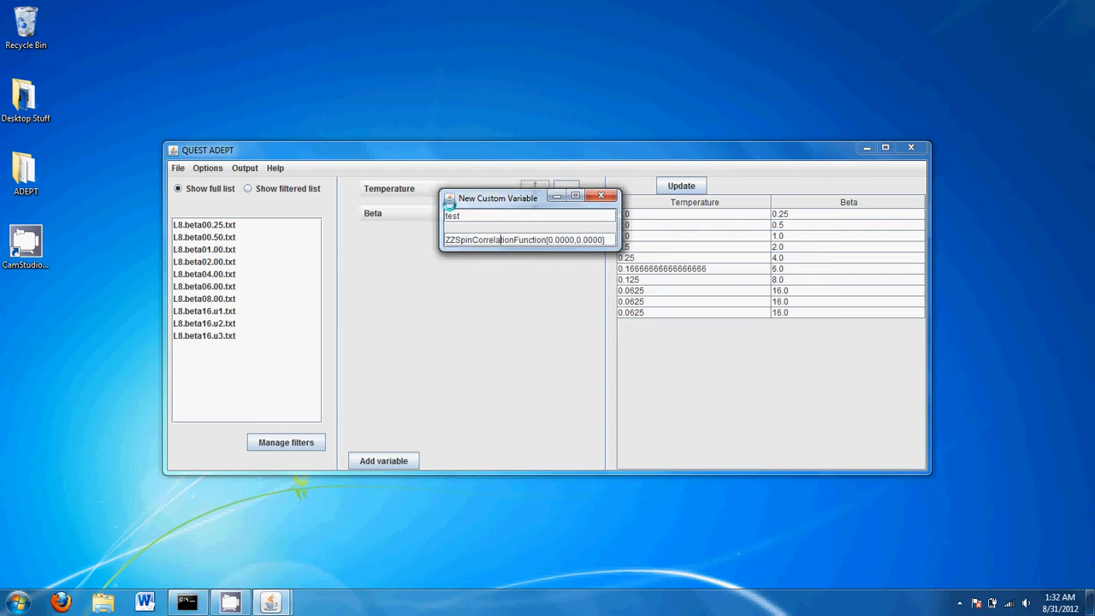
key("Left")
key("Left")
key("Left")
key("Left")
key("Left")
key("Left")
key("Left")
key("Left")
key("Left")
key("Right")
key("Right")
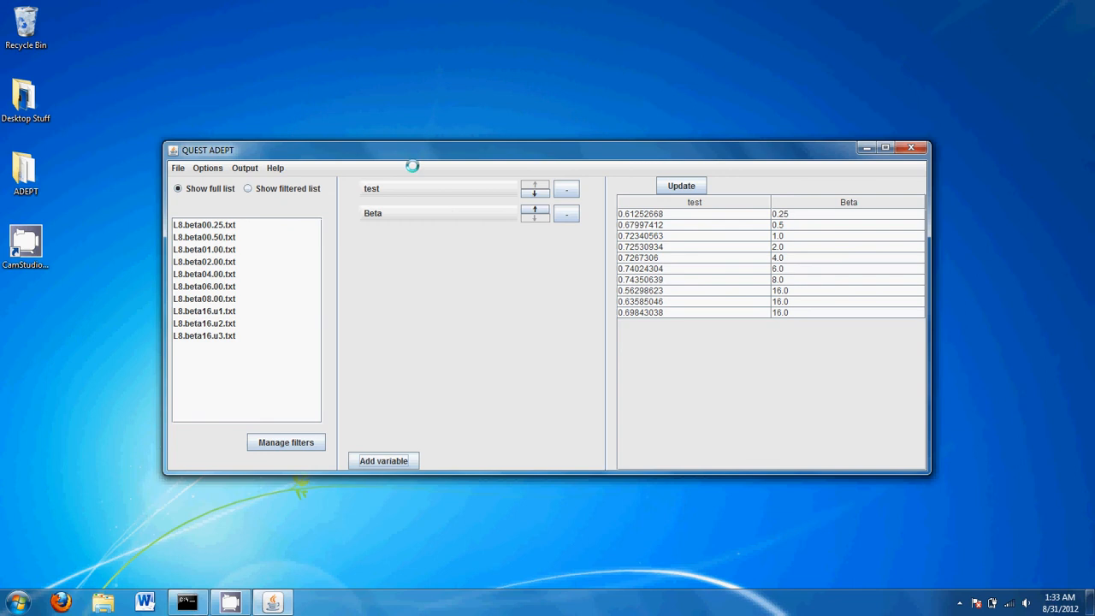
Switch the Beta row to ZZSpinCorrelationFunction 0.0, 0.0, then remove that row
left_click(407, 213)
mouse_move(391, 228)
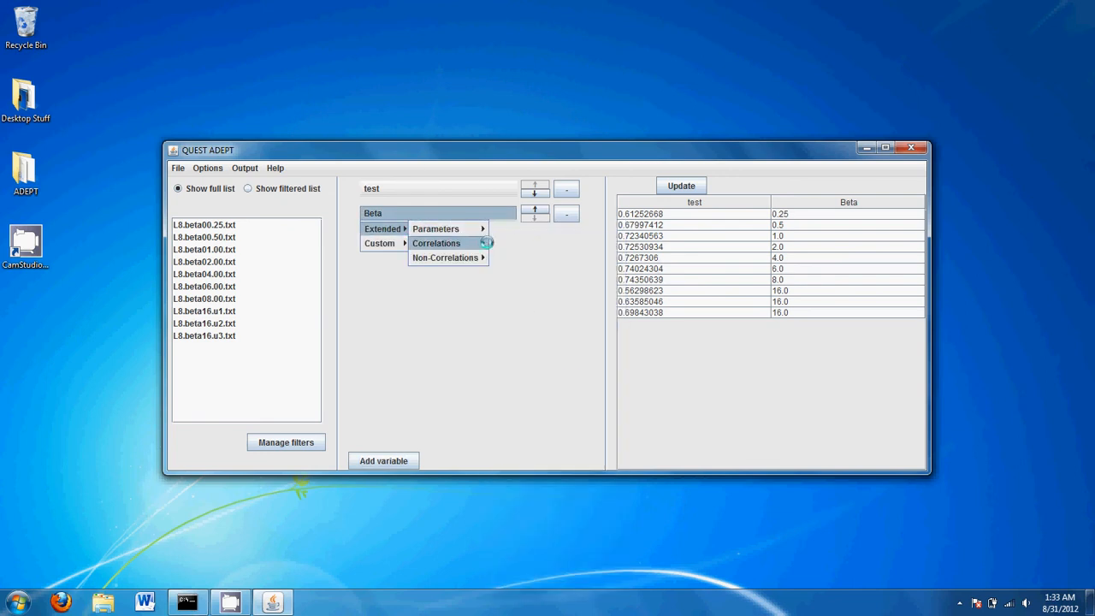
mouse_move(482, 243)
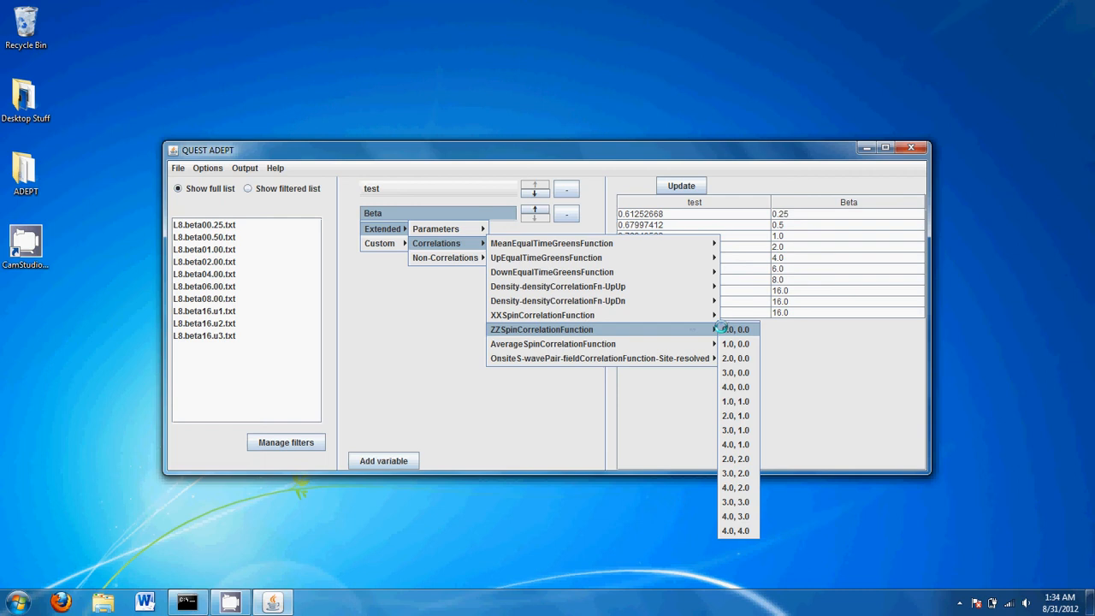
left_click(721, 329)
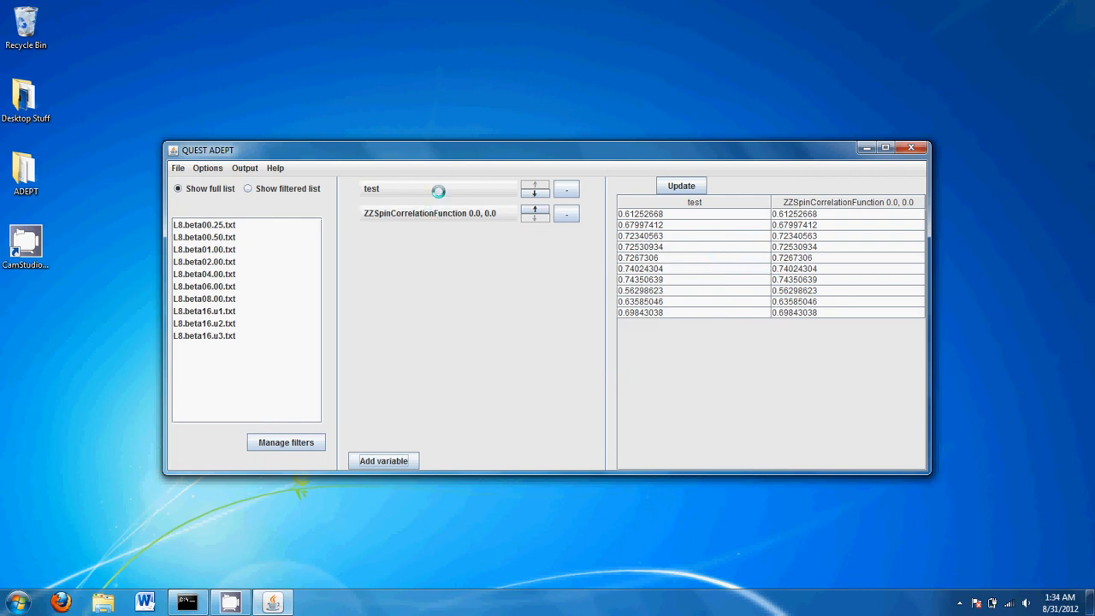
left_click(565, 214)
Define custom variable test2 as 1 + 2 * 3 / (4 - 2), giving 4.0 for every file
left_click(477, 191)
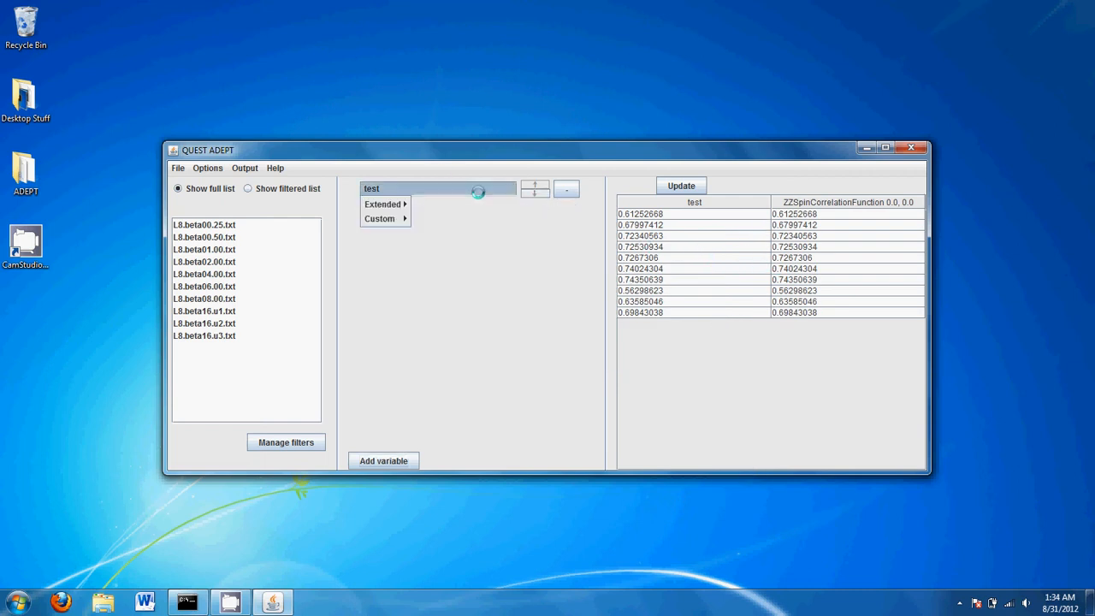
mouse_move(405, 218)
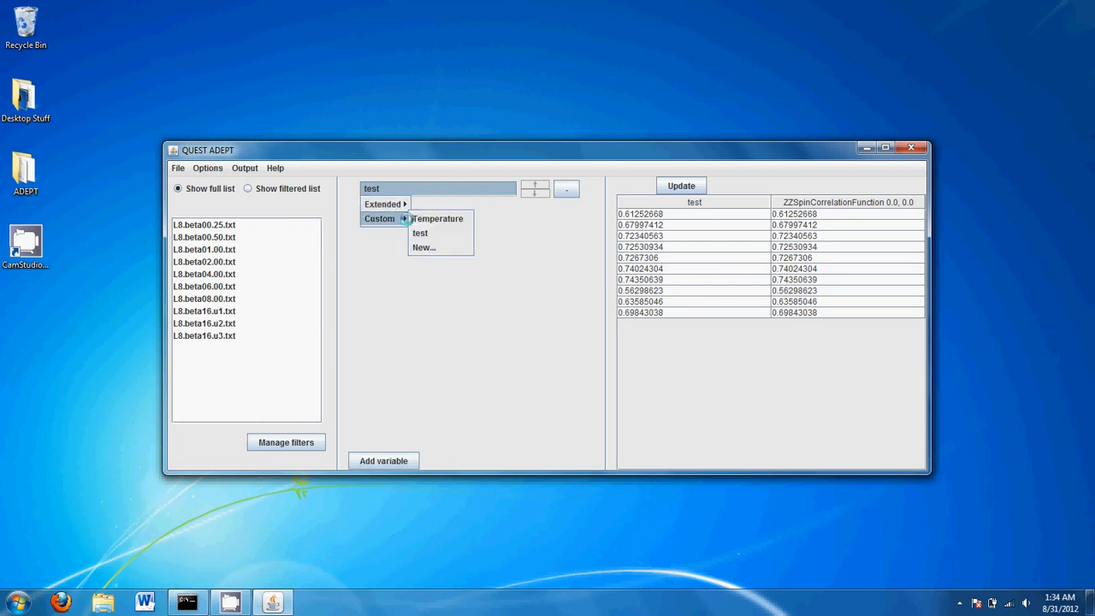
left_click(427, 247)
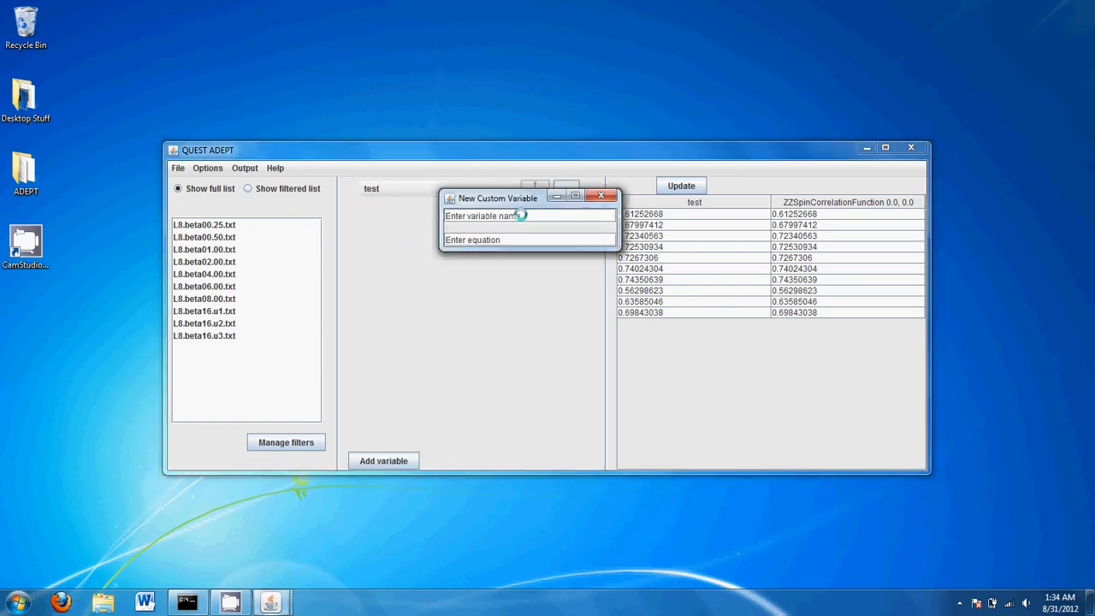
left_click_drag(524, 216, 435, 215)
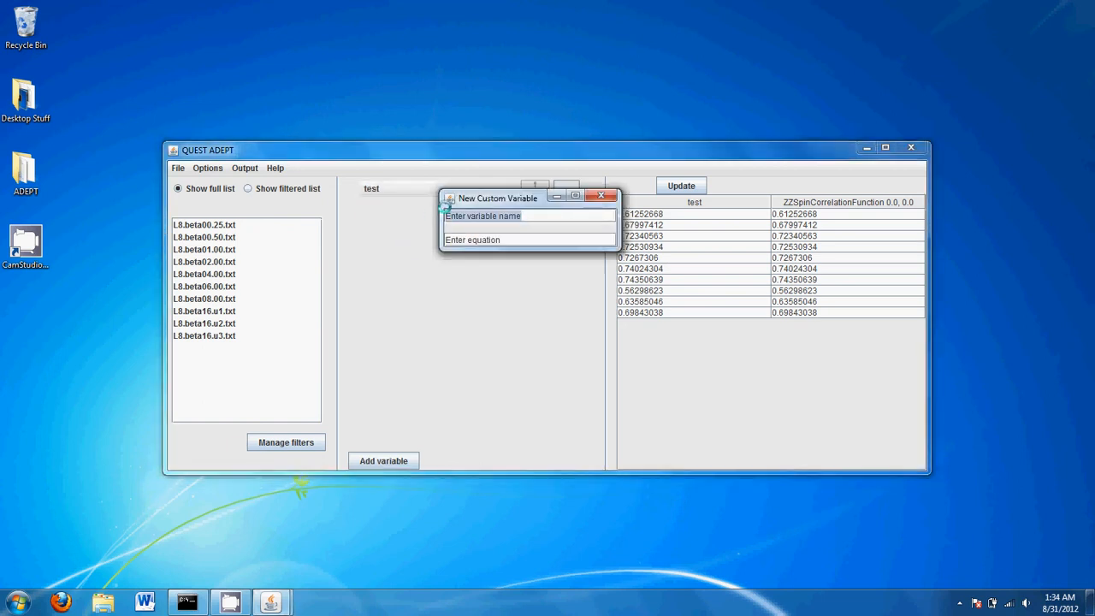
type("test2")
key("Tab")
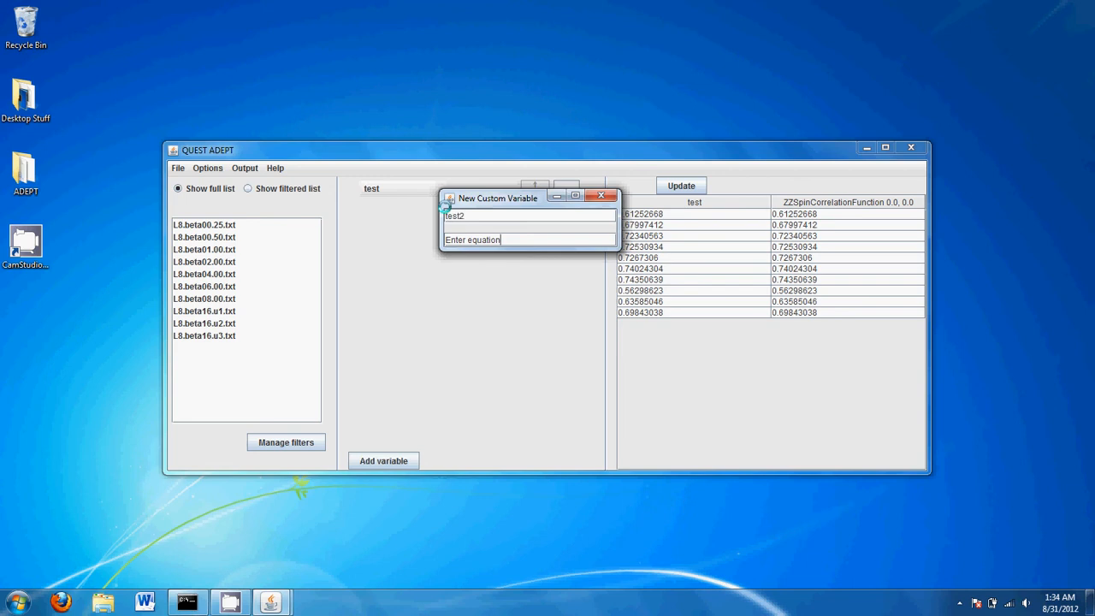
key("BackSpace")
key("BackSpace")
key("BackSpace")
key("BackSpace")
key("BackSpace")
key("BackSpace")
key("BackSpace")
key("BackSpace")
key("BackSpace")
key("BackSpace")
key("BackSpace")
key("BackSpace")
key("BackSpace")
key("BackSpace")
type("1 + 2 * 3 / 4 - 2")
key("Left")
key("Left")
key("Left")
key("Left")
key("Left")
type("()")
key("Left")
key("Return")
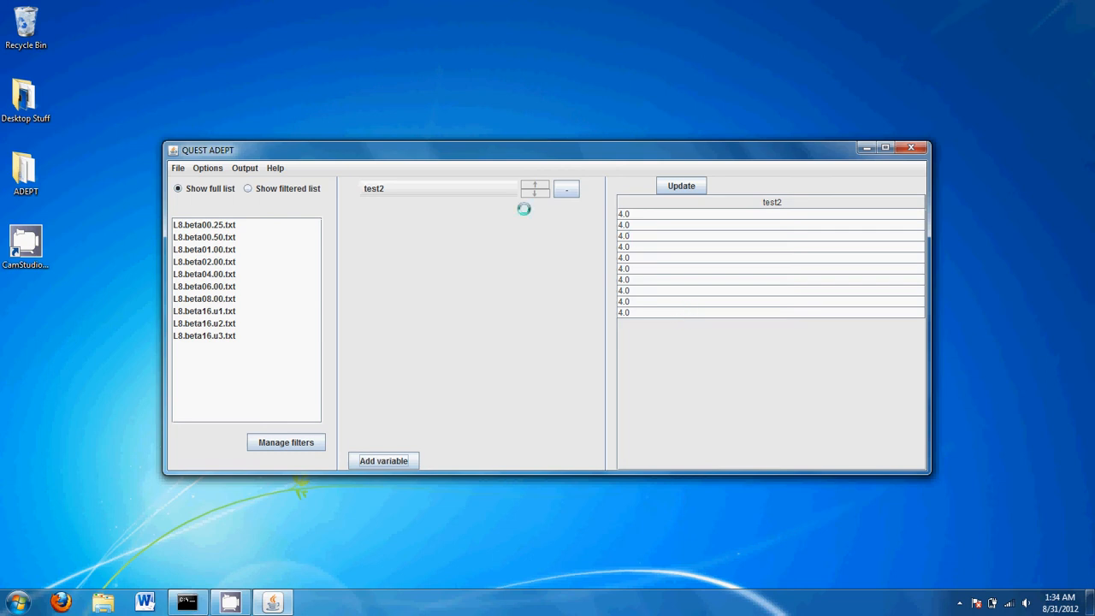
Start another custom variable named test3 and clear its placeholder equation
left_click(472, 185)
mouse_move(398, 218)
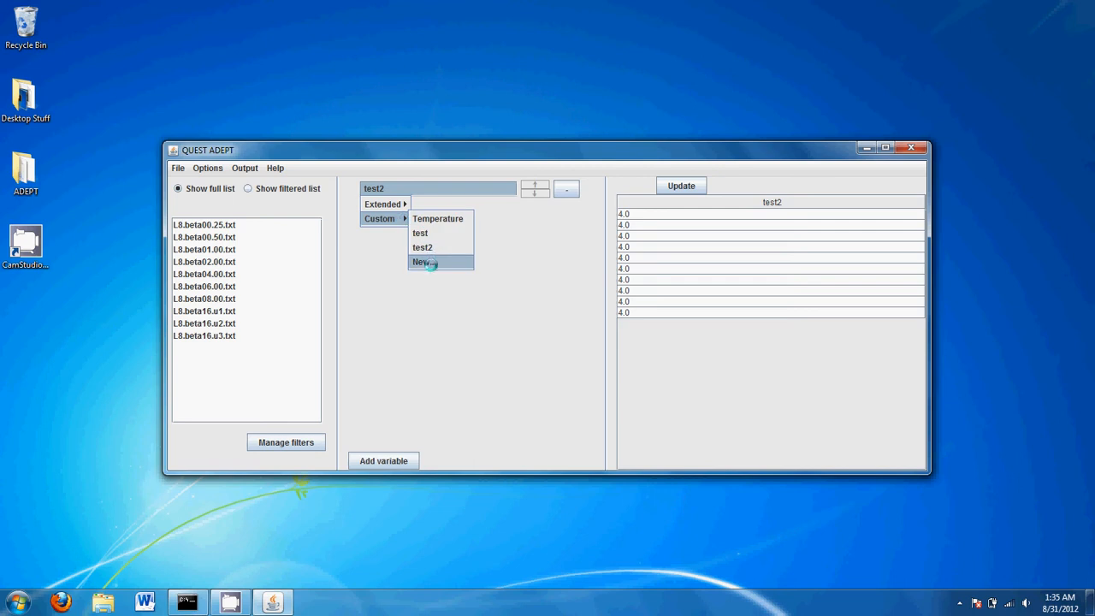
left_click(424, 262)
left_click_drag(522, 215, 436, 208)
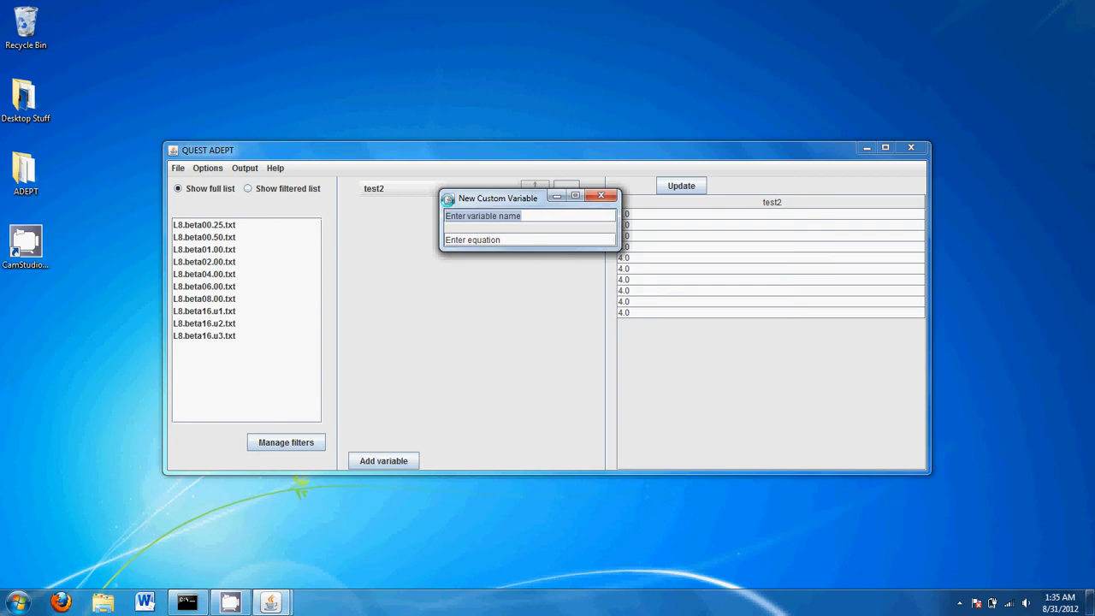
type("test3")
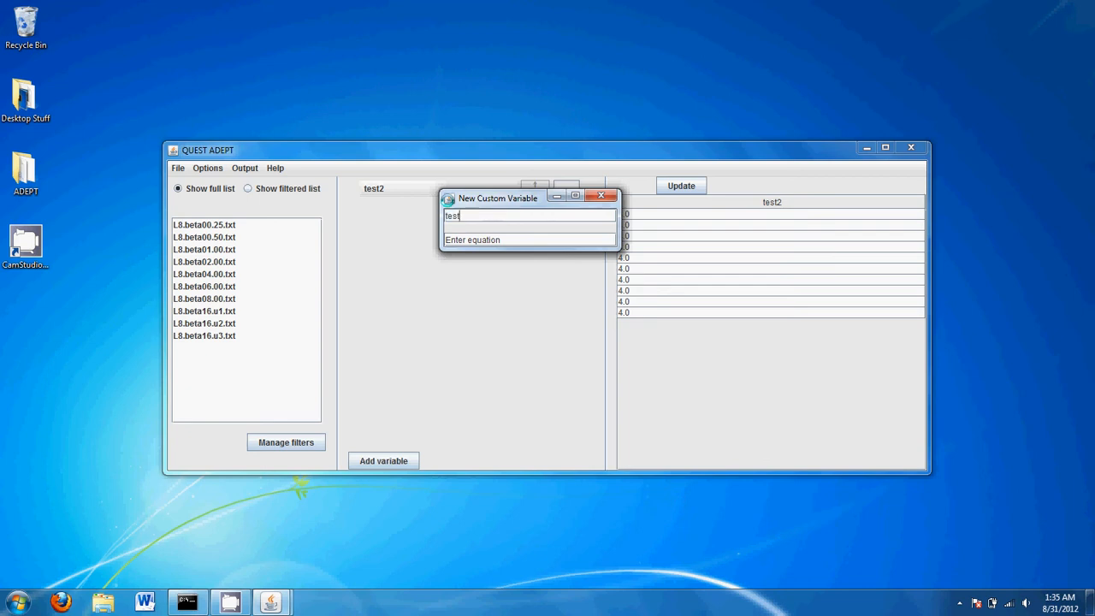
key("Tab")
key("BackSpace")
key("BackSpace")
key("BackSpace")
key("BackSpace")
key("BackSpace")
key("BackSpace")
key("BackSpace")
key("BackSpace")
key("BackSpace")
key("BackSpace")
key("BackSpace")
key("BackSpace")
key("BackSpace")
Try the expressions abs(-3), sqrt(4) and pow(2,3) in test3's equation, erasing each
type("abs(")
type("-3)")
key("BackSpace")
key("BackSpace")
key("BackSpace")
key("BackSpace")
key("BackSpace")
key("BackSpace")
key("BackSpace")
type("sqrt(4)")
key("BackSpace")
key("BackSpace")
key("BackSpace")
key("BackSpace")
key("BackSpace")
key("BackSpace")
key("BackSpace")
type("pow(2,3)")
key("BackSpace")
key("BackSpace")
key("BackSpace")
key("BackSpace")
key("BackSpace")
key("BackSpace")
key("BackSpace")
Enter avgcorr(ZZSpinCorrelationFunction[...]) via autocomplete and trim the index range
type("avg")
type("cor")
type("Z")
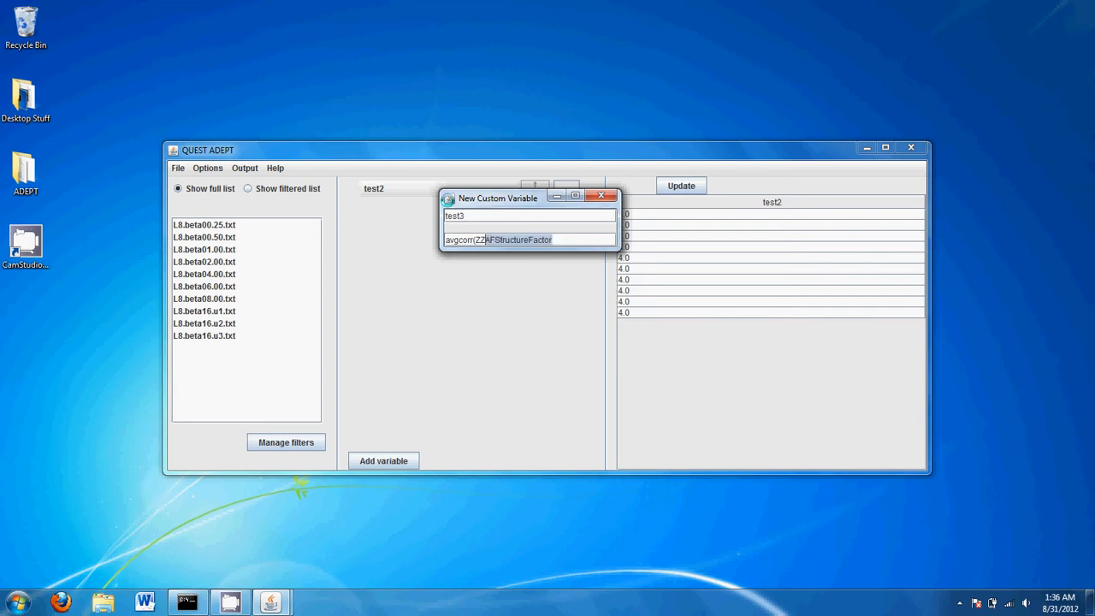
type("Sp")
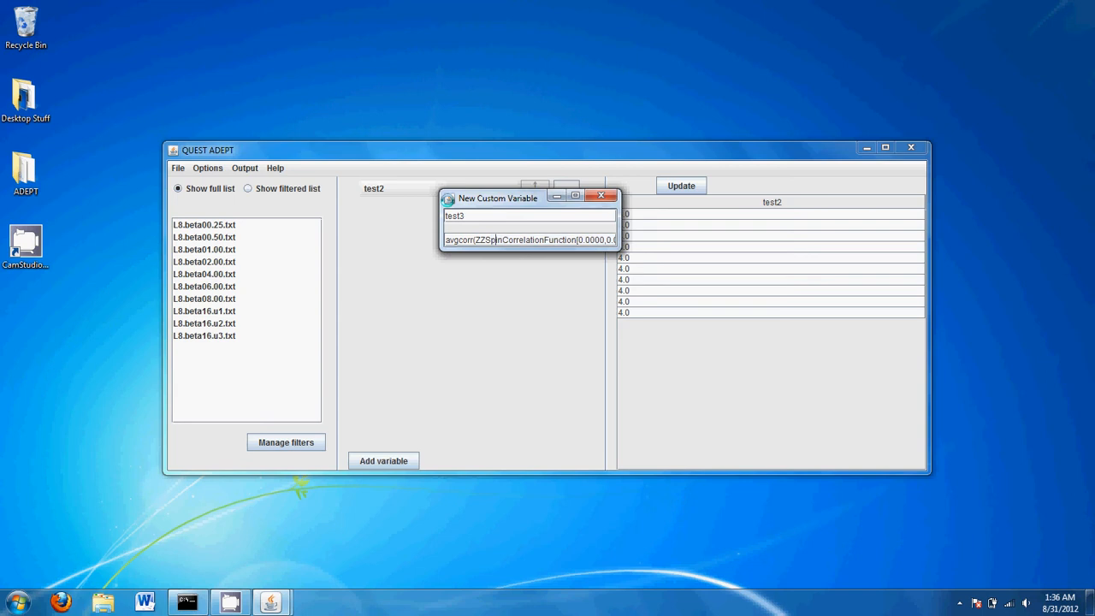
key("Delete")
key("Delete")
key("Delete")
key("Delete")
key("Delete")
key("Delete")
key("Delete")
key("Delete")
key("Delete")
key("Delete")
key("Delete")
key("Delete")
key("Delete")
key("Delete")
key("Delete")
key("Delete")
key("Delete")
key("Delete")
key("Delete")
Confirm test3 to compute its values and click through each result row in the table
key("Return")
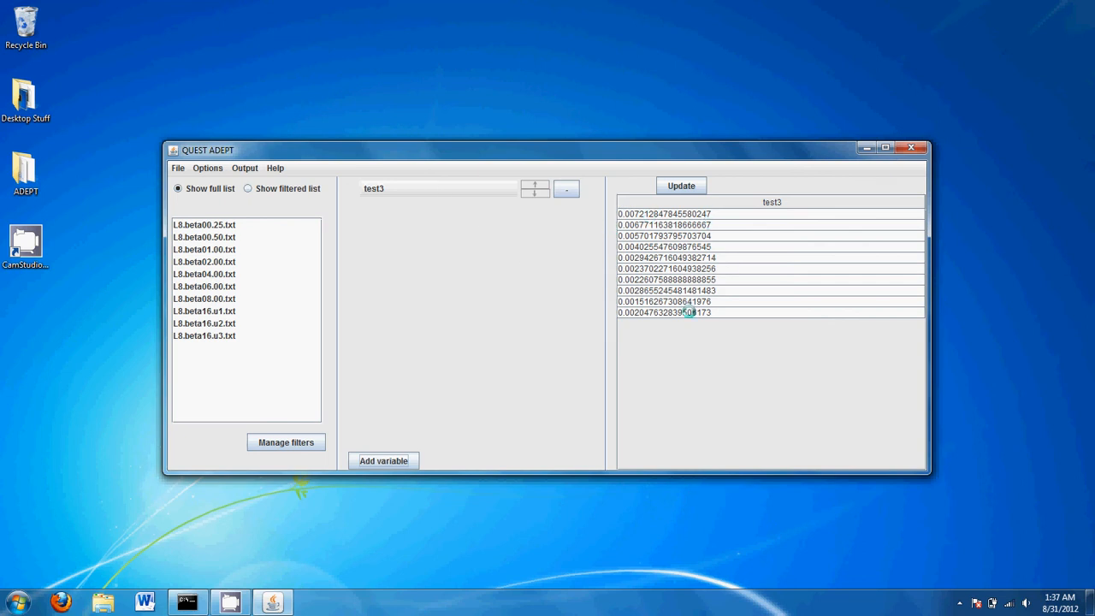
left_click(690, 311)
left_click(702, 246)
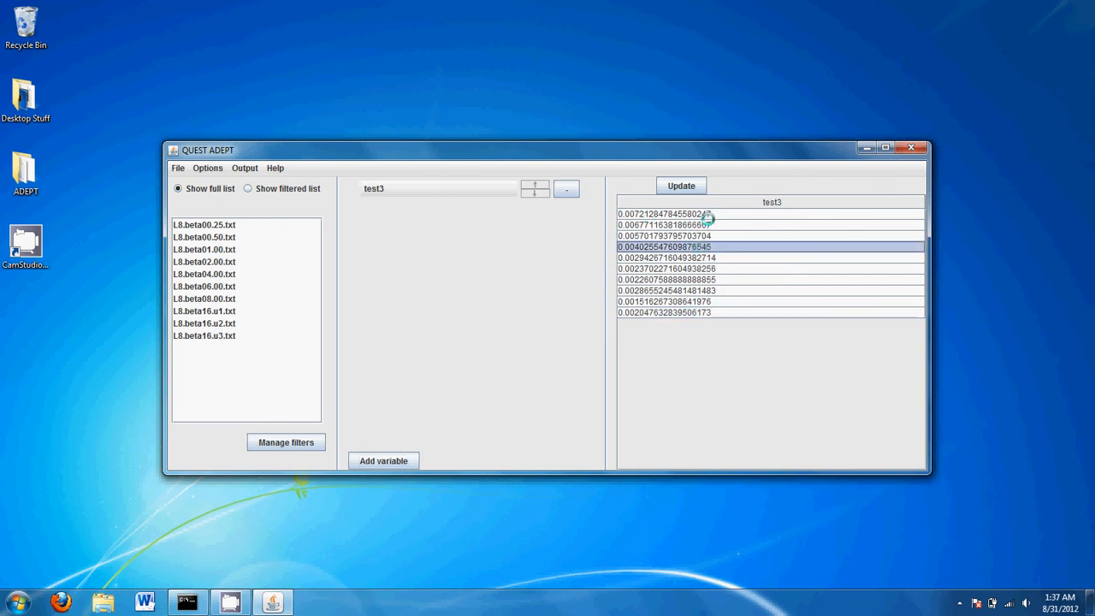
left_click(709, 214)
left_click_drag(696, 290, 691, 300)
left_click(693, 291)
left_click(693, 279)
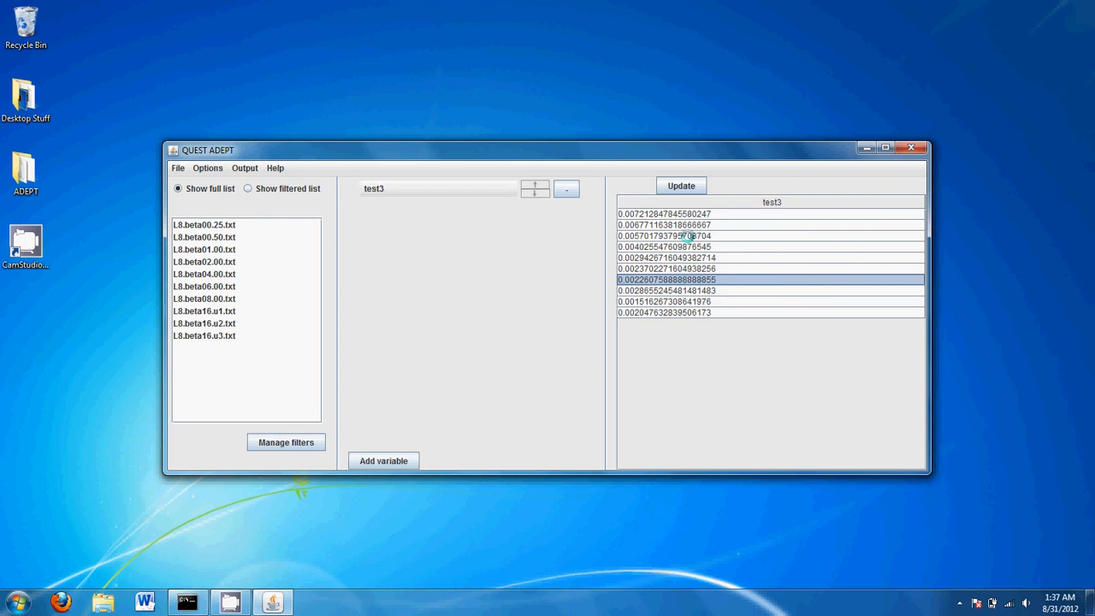
left_click(690, 235)
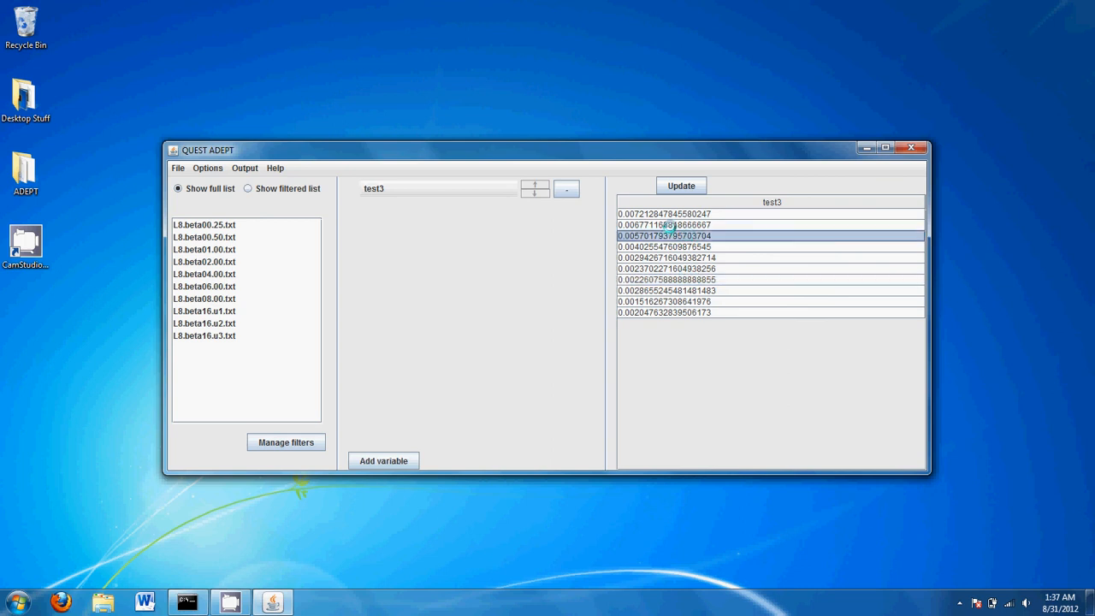
left_click(669, 225)
left_click(677, 215)
left_click(677, 312)
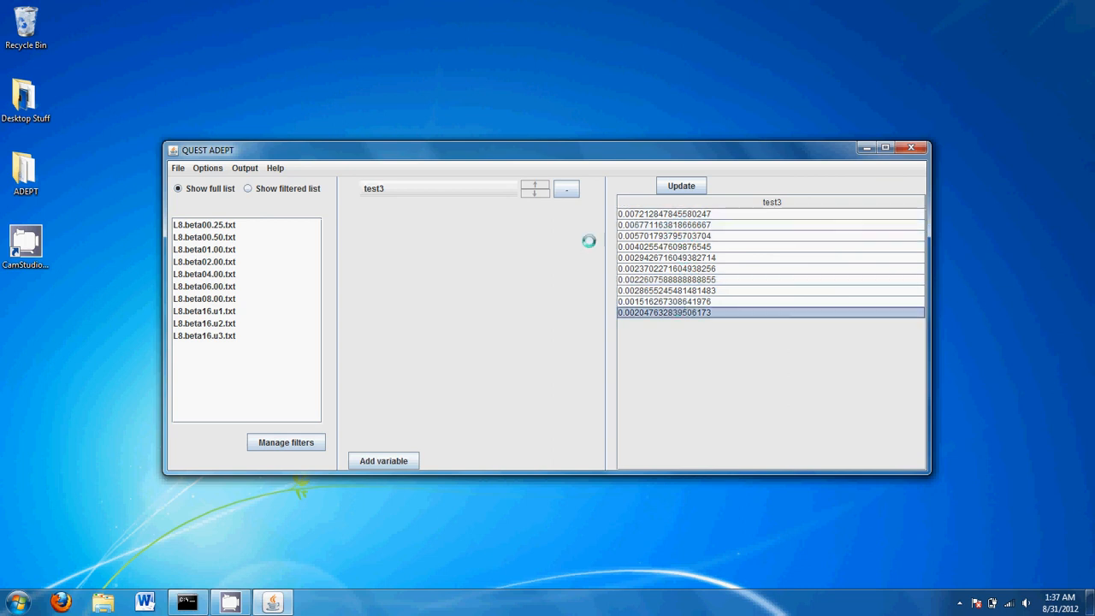
left_click(206, 167)
Include file names in results, select the L8.beta08.00.txt row, and close QUEST ADEPT
left_click(214, 199)
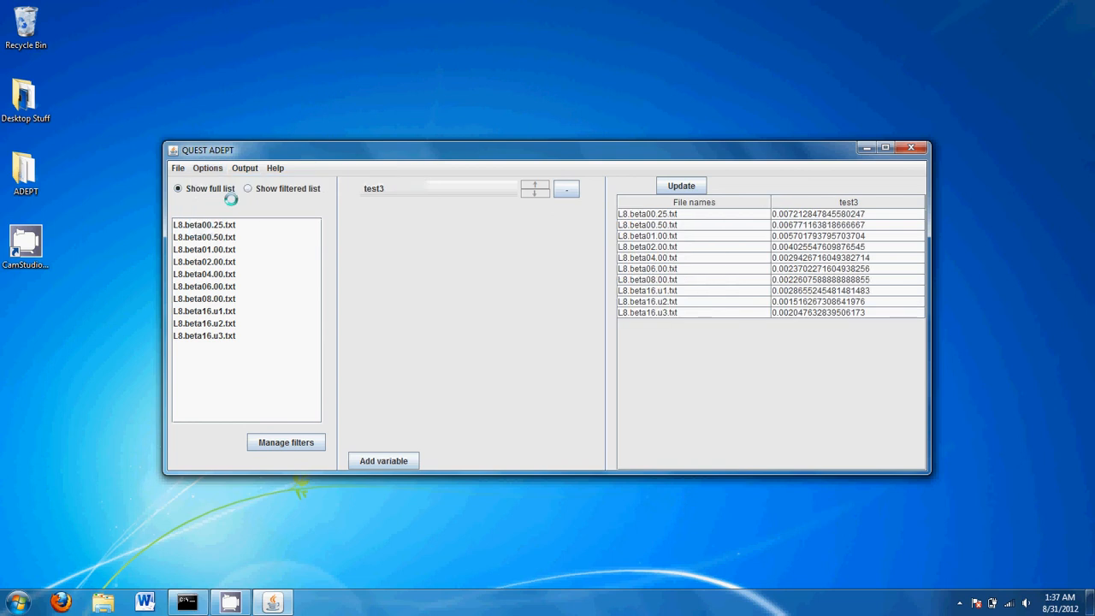
left_click(716, 279)
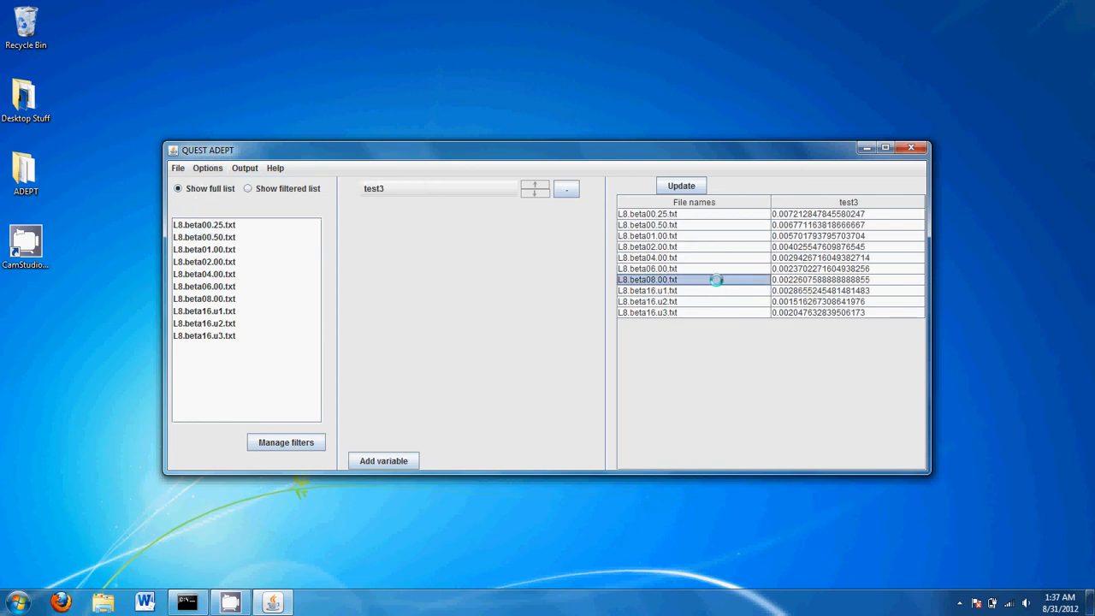
left_click(809, 280)
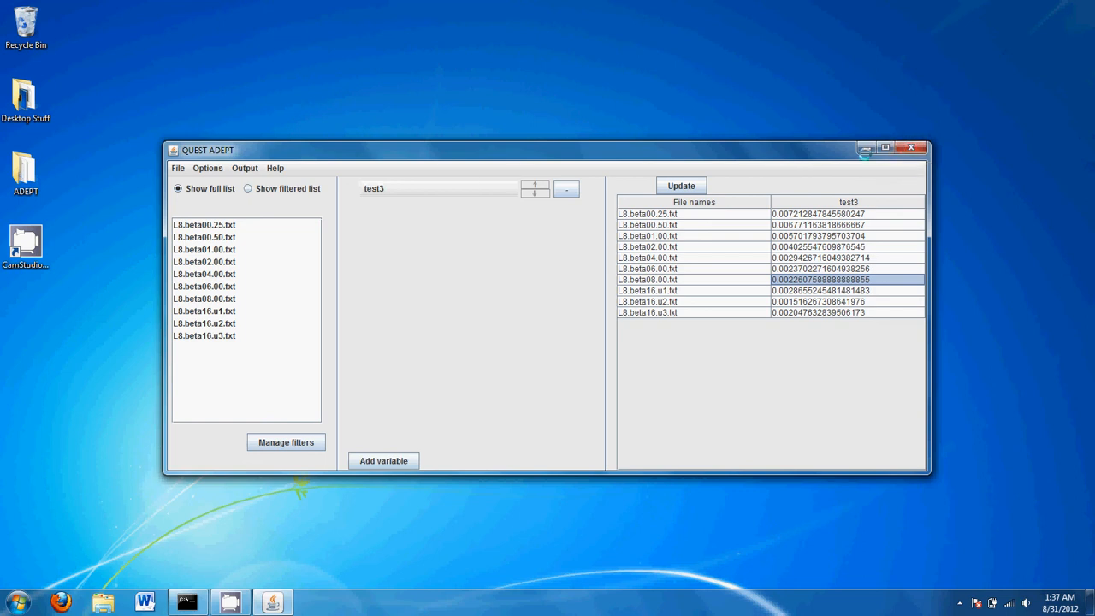
left_click(909, 148)
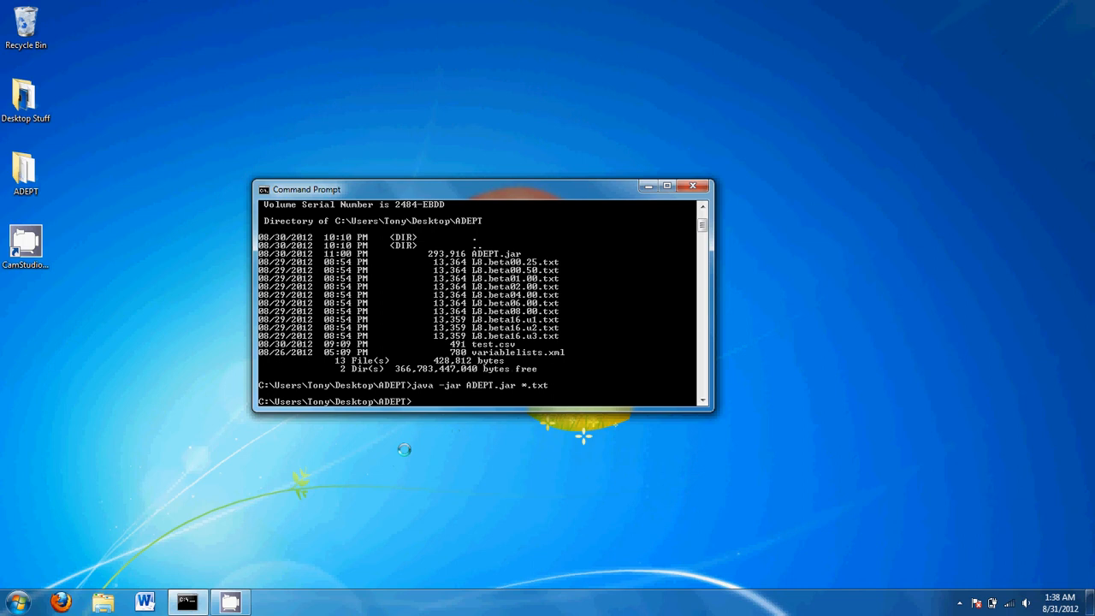
Open variablelists from the ADEPT folder in Notepad
left_click(31, 192)
double_click(31, 191)
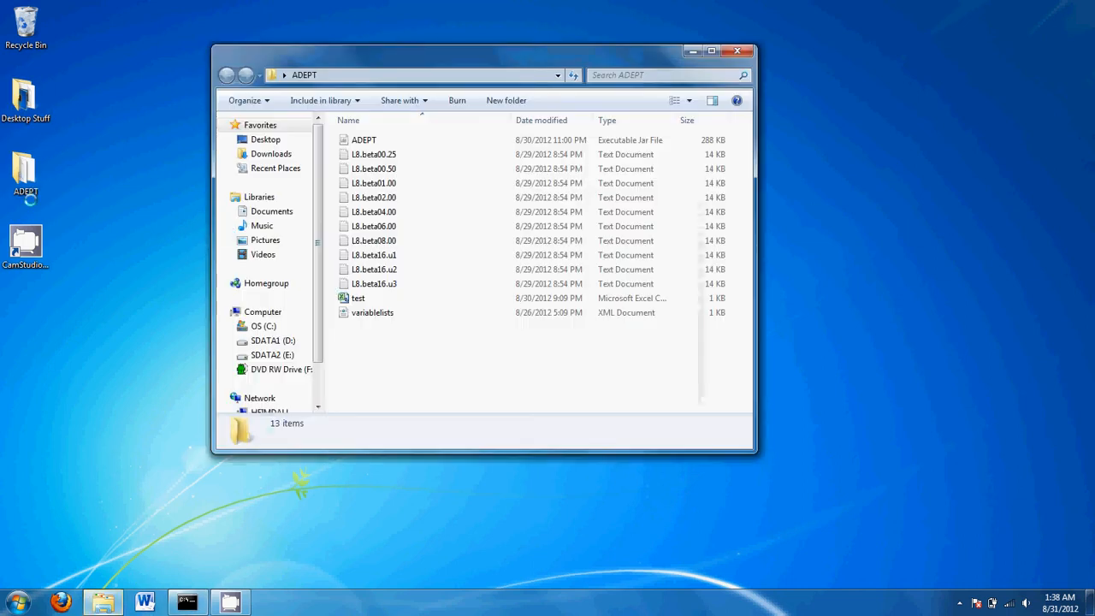
left_click(425, 312)
right_click(426, 311)
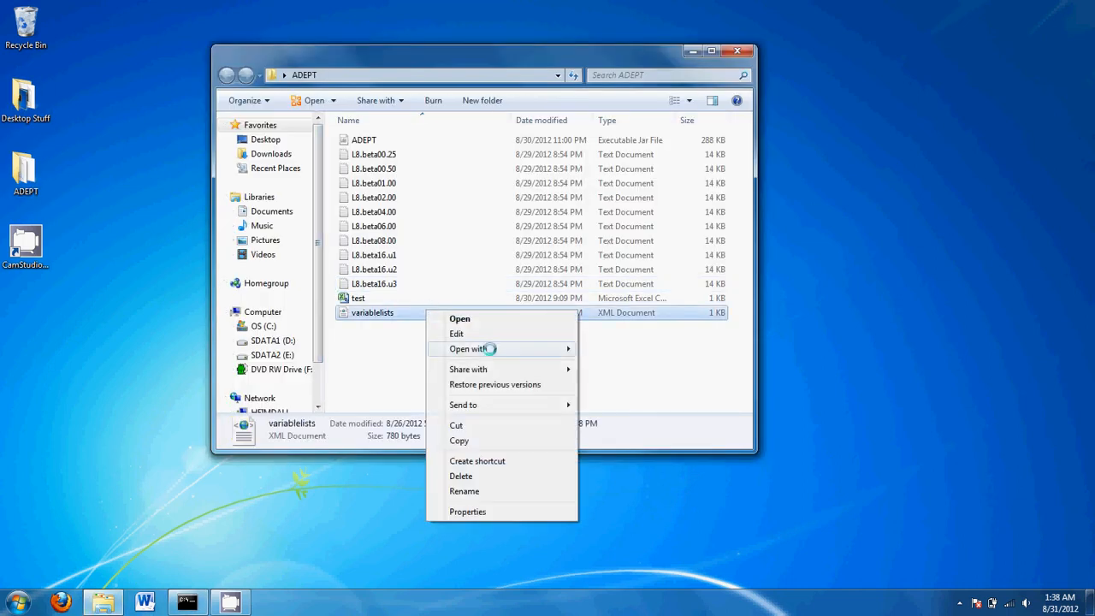
mouse_move(490, 349)
left_click(614, 363)
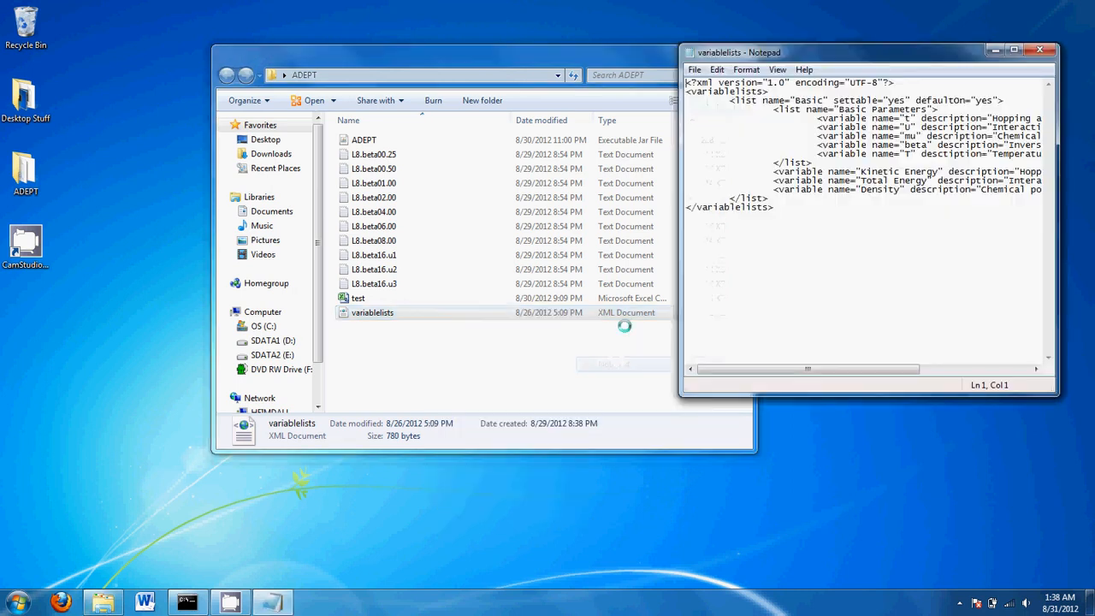
Enlarge Notepad and inspect the closing Density, list and variablelists lines of the XML
left_click_drag(838, 52, 248, 34)
left_click_drag(466, 373, 819, 462)
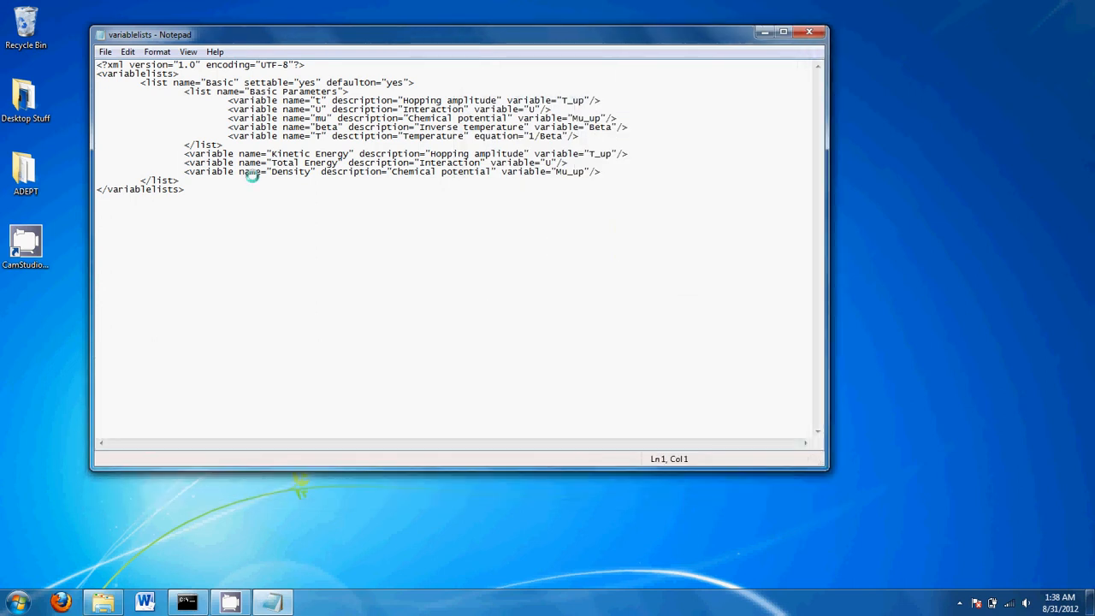
left_click_drag(223, 180, 97, 64)
left_click(97, 64)
left_click(247, 198)
key("shift+Home")
left_click(175, 190)
left_click(101, 189)
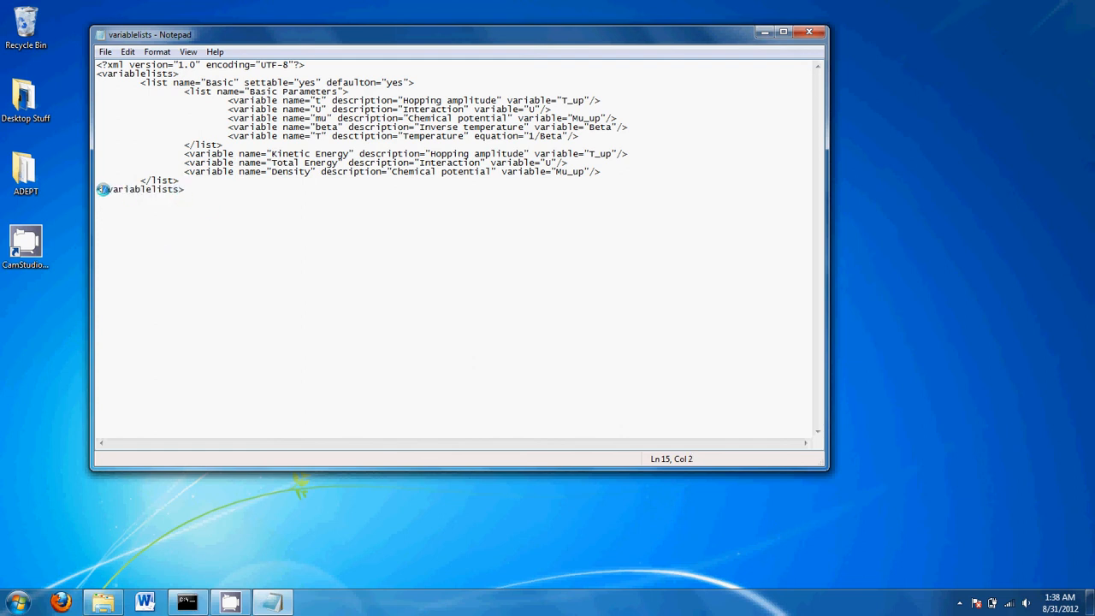
left_click(148, 180)
double_click(151, 180)
left_click(150, 179)
Review the XML declaration and opening variablelists and Basic list lines at the top
left_click_drag(131, 76, 154, 74)
left_click(158, 74)
left_click(310, 66)
left_click_drag(310, 66, 86, 53)
left_click(159, 66)
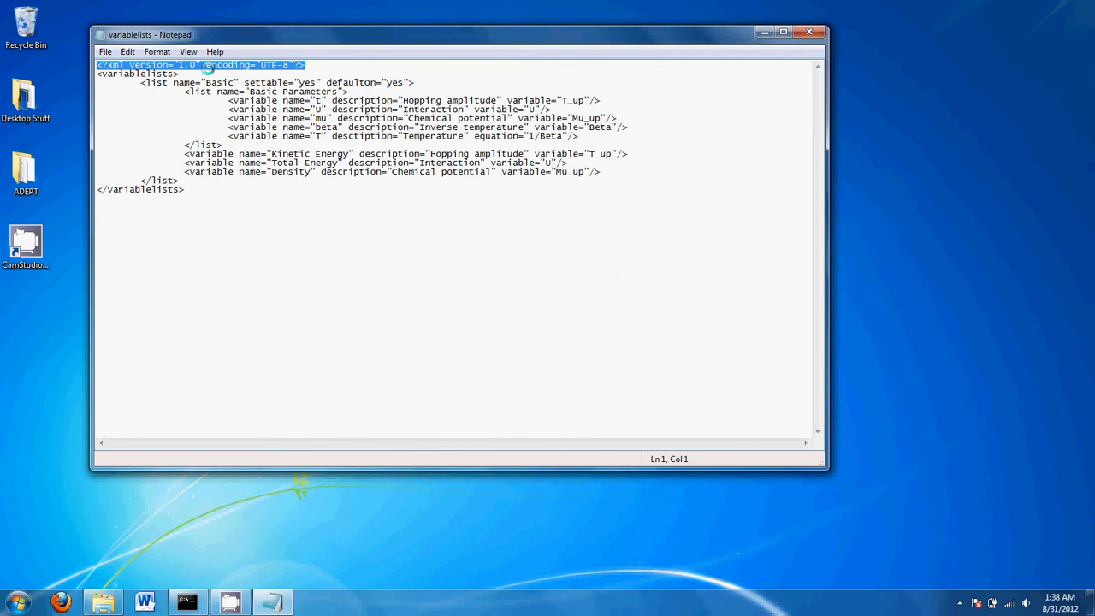
left_click(207, 67)
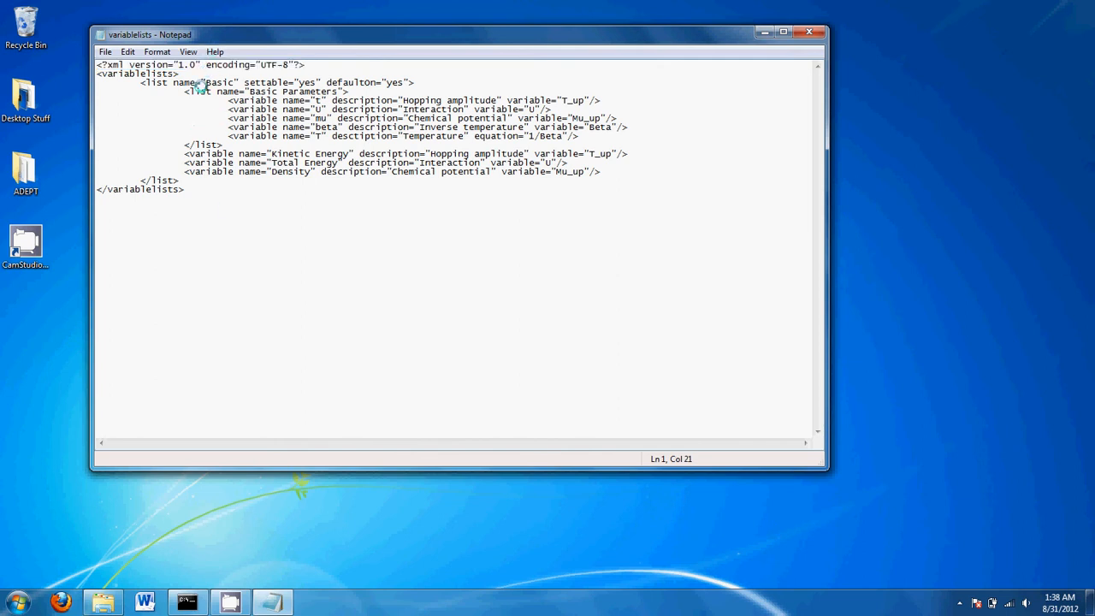
Minimize Notepad and rerun java -jar ADEPT.jar *.txt from Command Prompt
left_click(764, 32)
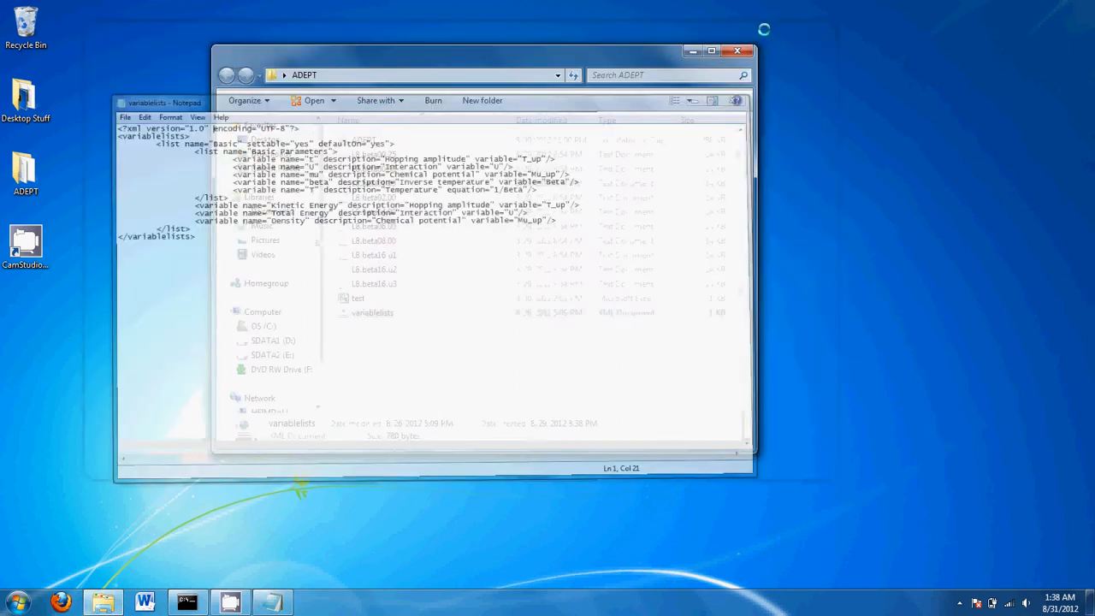
left_click(186, 602)
key("Up")
key("Return")
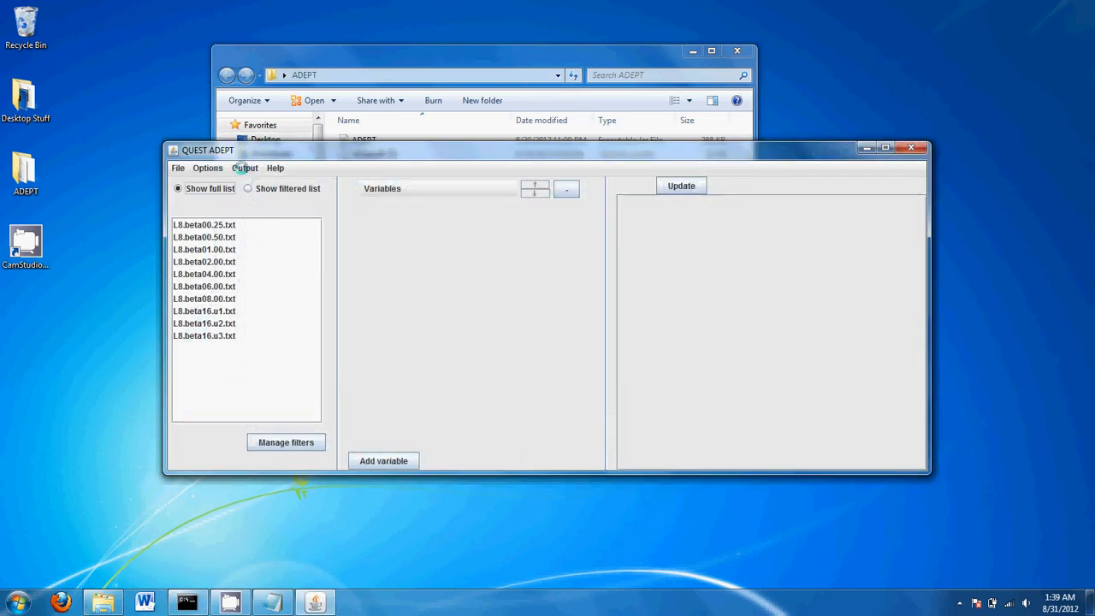
Browse the variable groups, confirming only Extended and Custom are offered, then return to the ADEPT folder
left_click(410, 189)
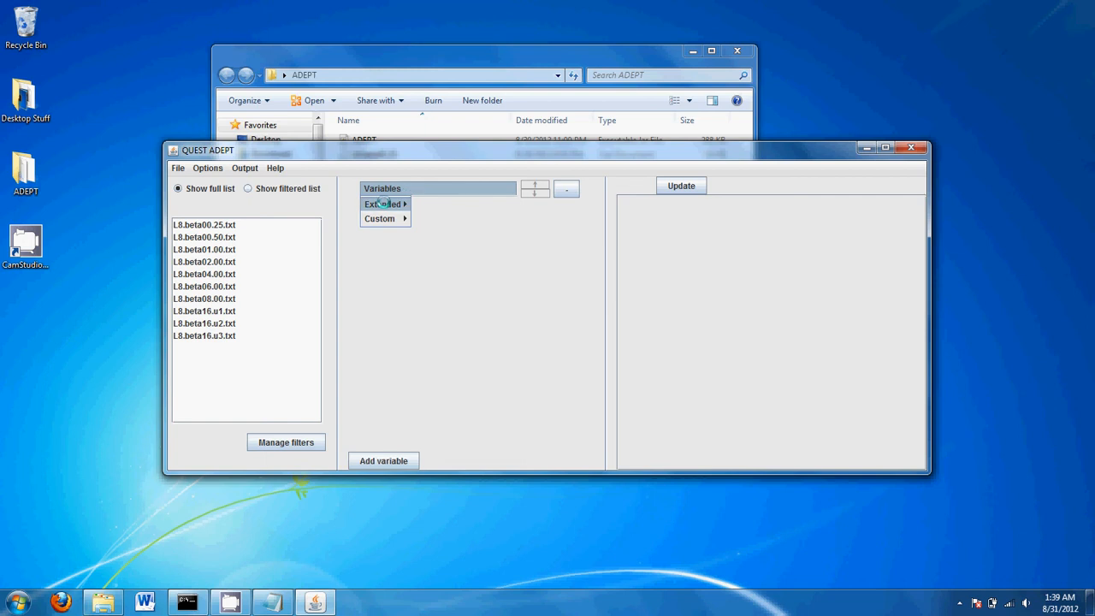
mouse_move(383, 203)
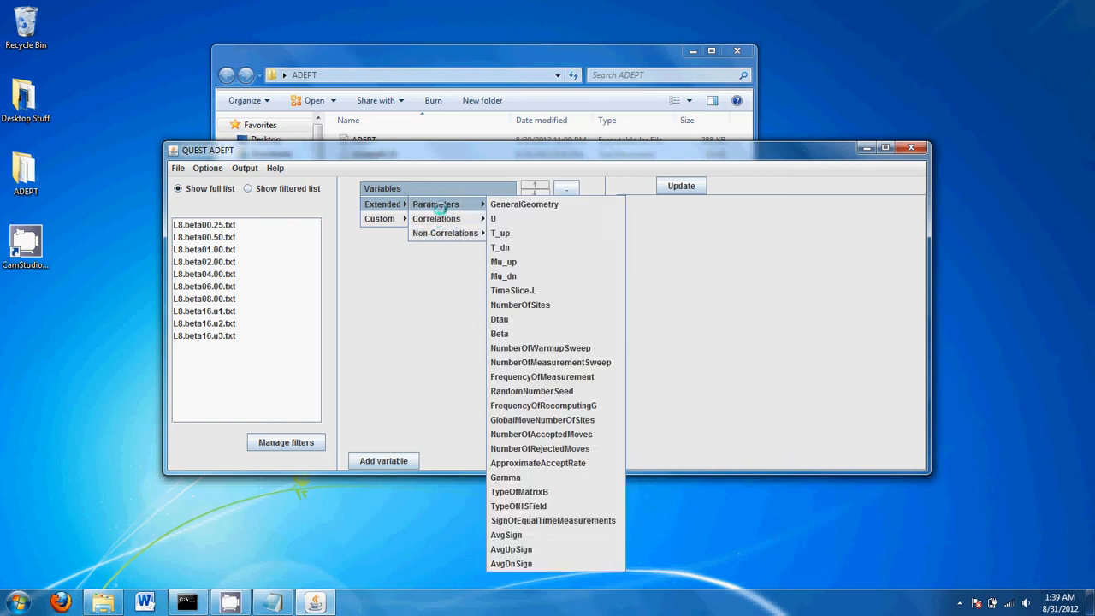
left_click(382, 188)
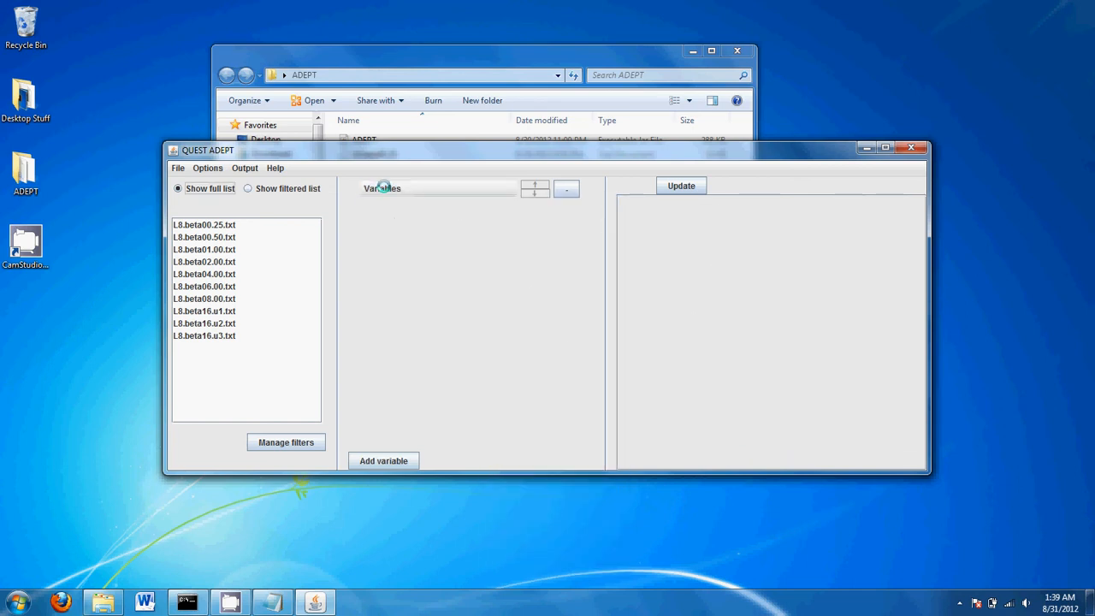
left_click(382, 188)
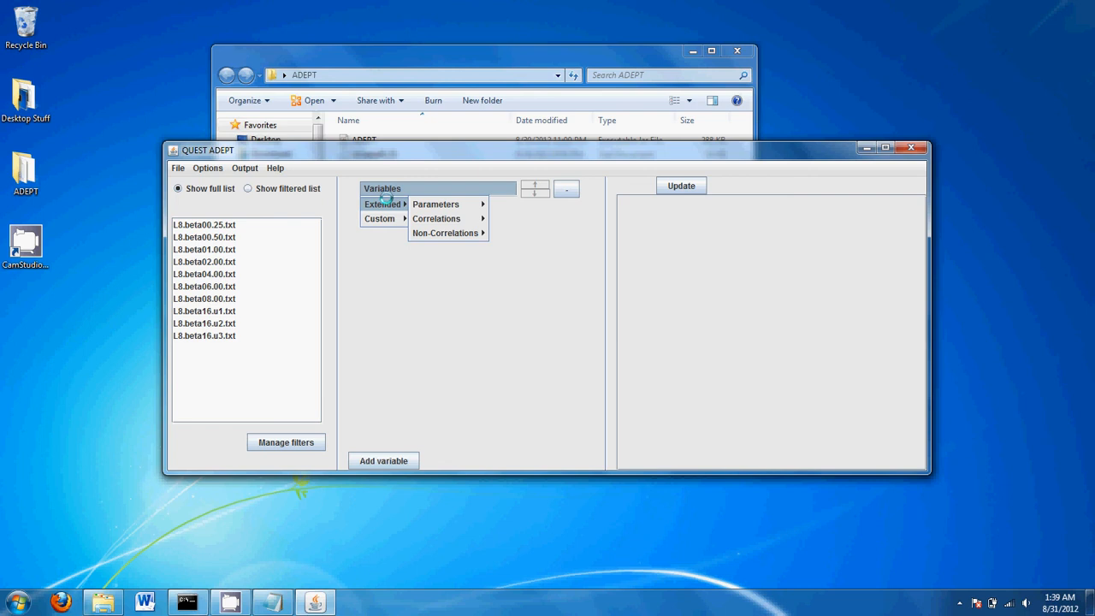
mouse_move(393, 204)
left_click(461, 66)
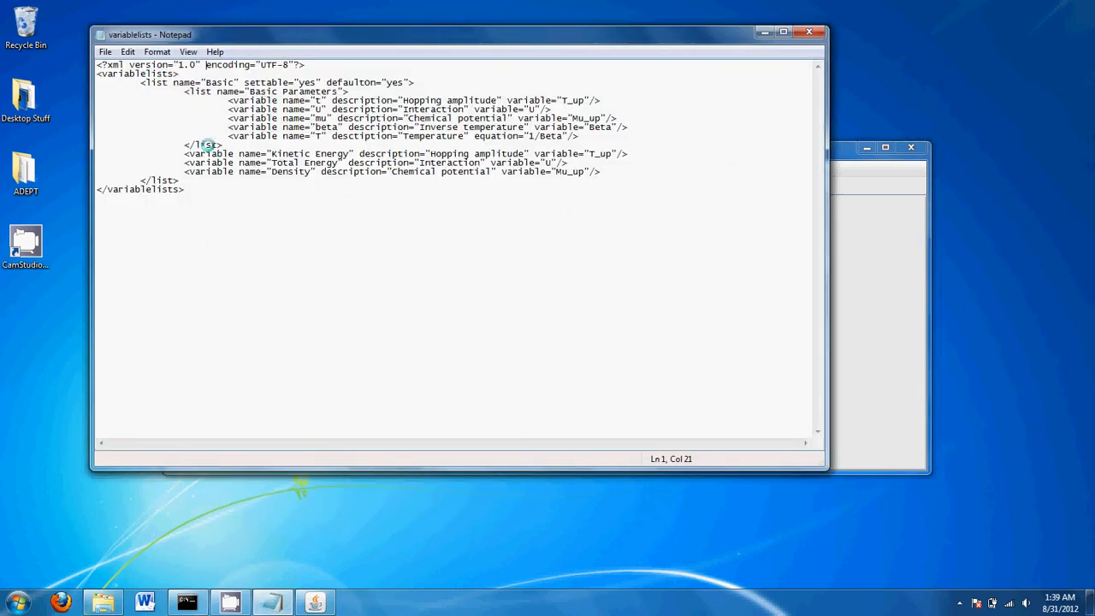
Inspect the Basic list block and the closing </variablelists> tag in variablelists
left_click_drag(190, 189, 190, 182)
left_click(189, 178)
double_click(152, 82)
left_click(154, 83)
left_click_drag(97, 74, 237, 183)
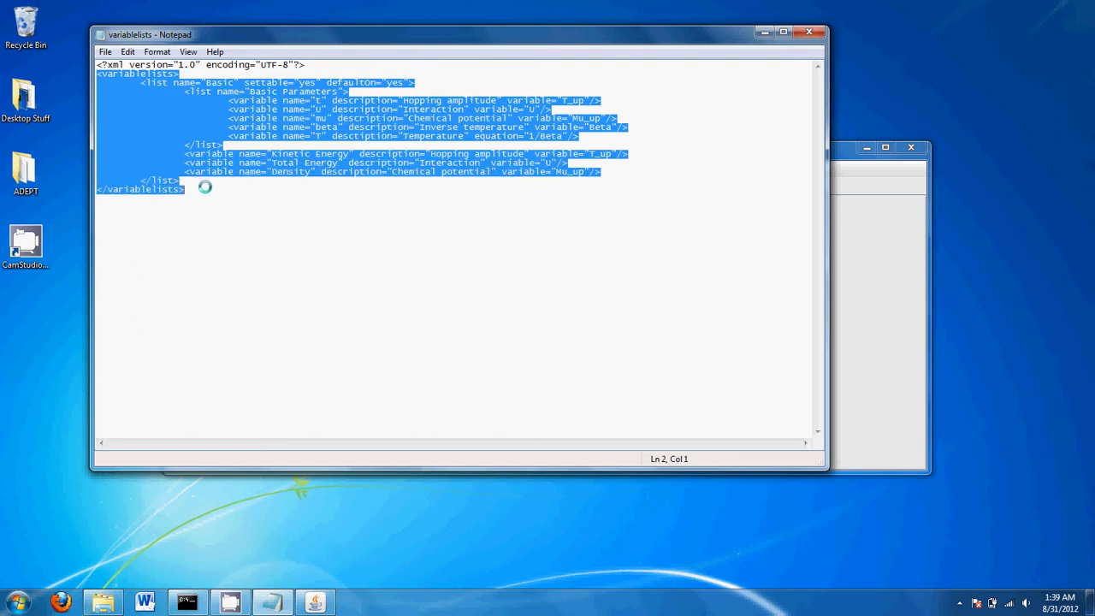
left_click(189, 189)
double_click(157, 189)
left_click(156, 189)
double_click(156, 189)
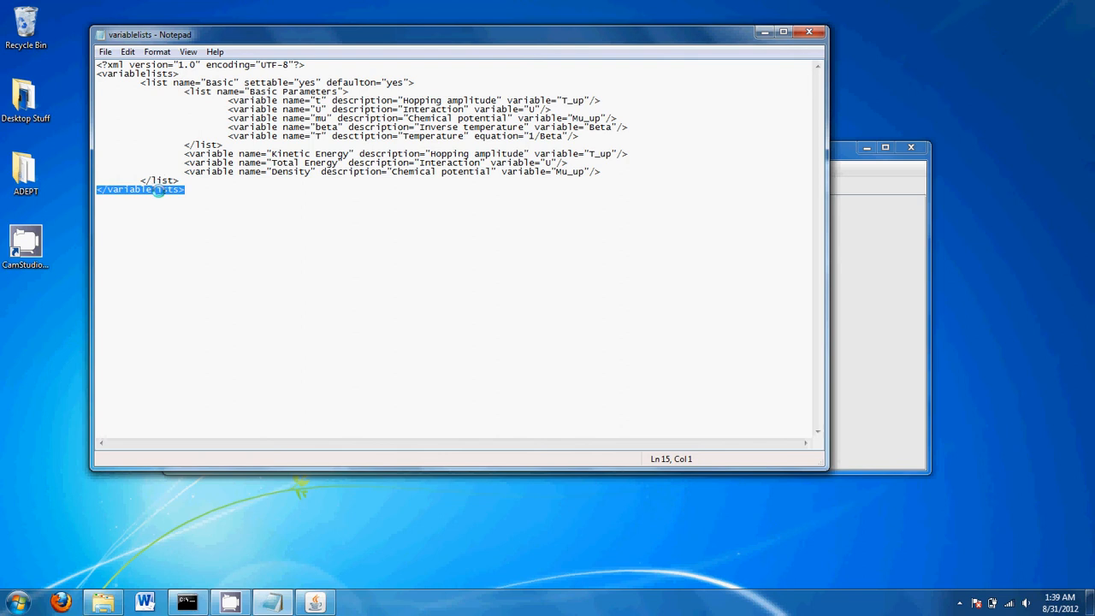
left_click(157, 189)
double_click(157, 189)
left_click(157, 189)
double_click(157, 189)
left_click(157, 189)
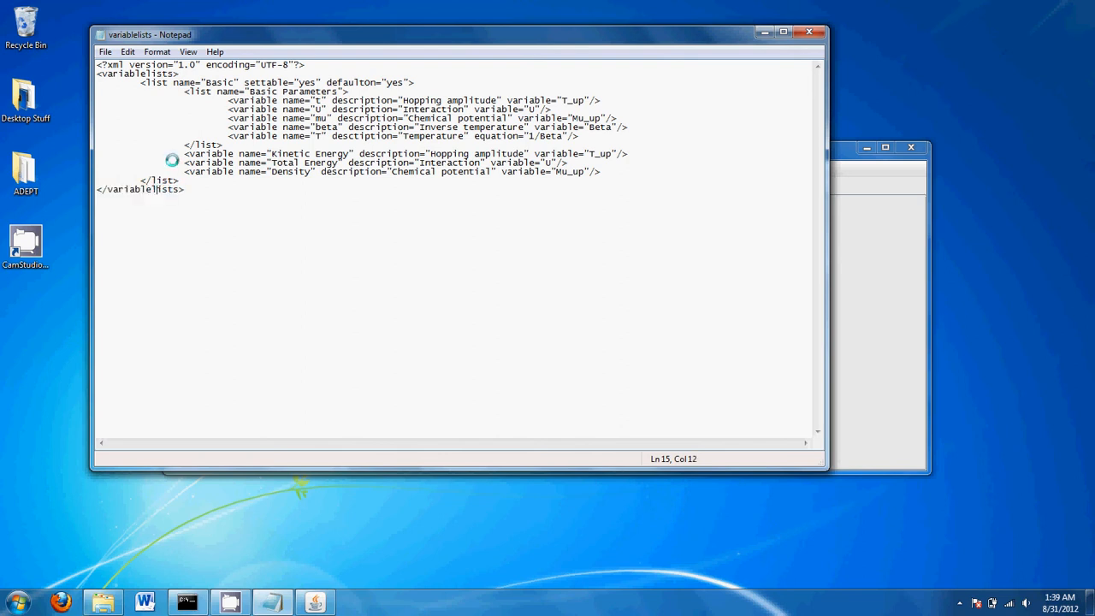
Examine the name="Basic" attribute on the Basic list's opening tag on line 3
left_click(158, 83)
left_click(188, 81)
left_click(159, 74)
left_click_drag(245, 82, 174, 83)
left_click(196, 82)
double_click(206, 82)
left_click(199, 82)
double_click(199, 82)
left_click(198, 81)
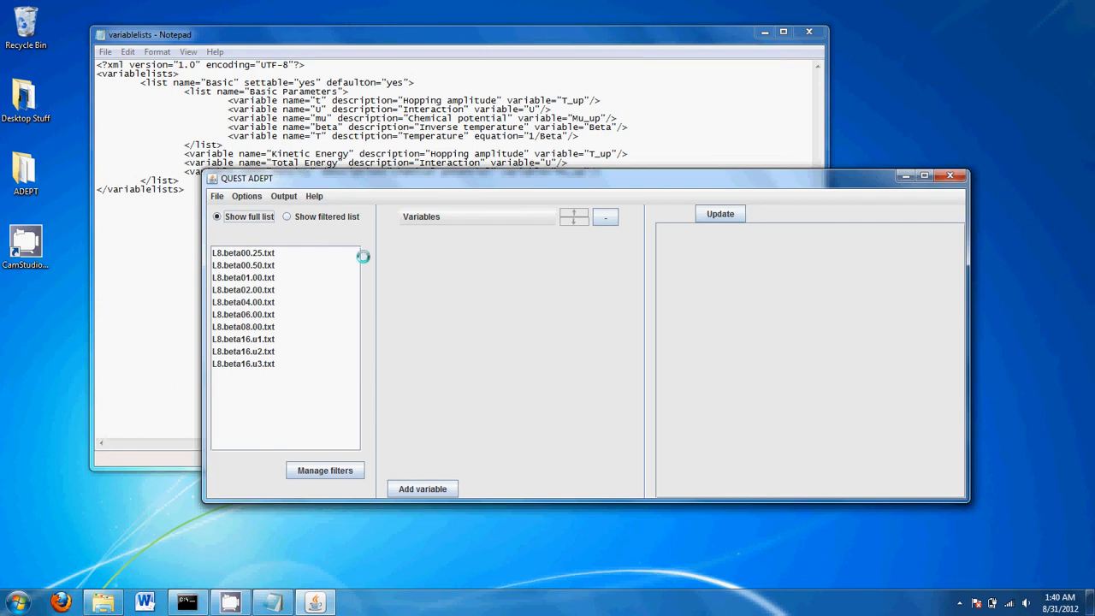
Check which variable groups the QUEST ADEPT Variables dropdown offers
left_click(474, 214)
mouse_move(429, 230)
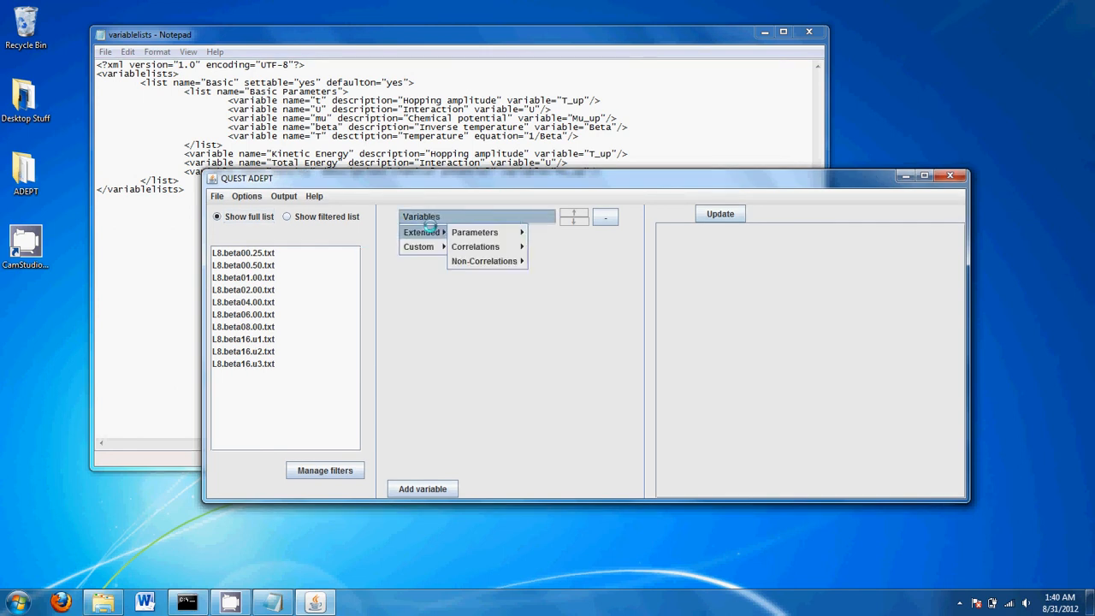
left_click(355, 109)
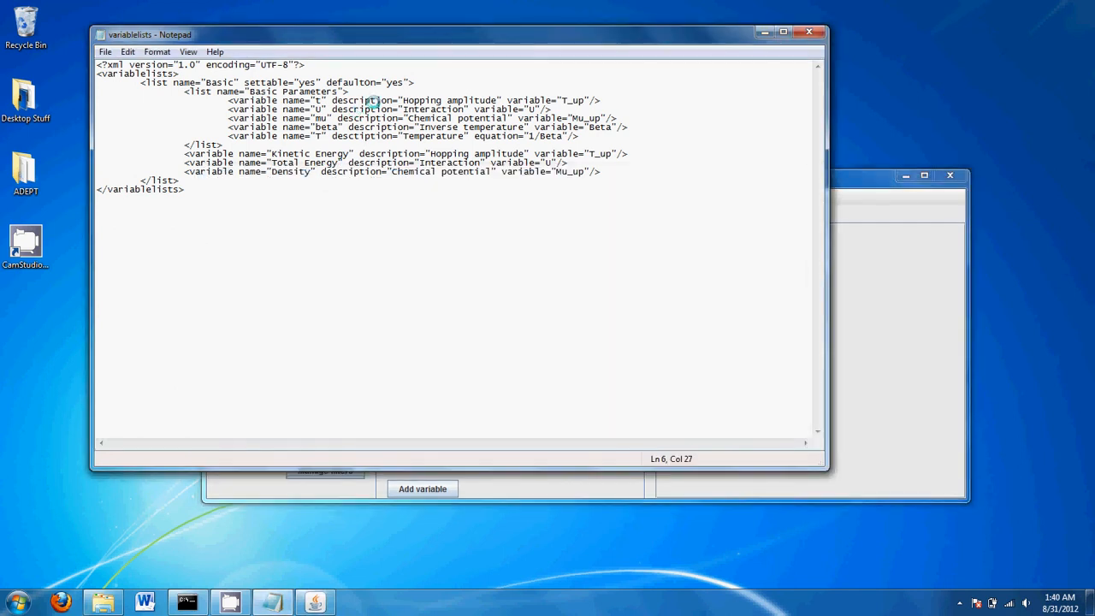
Examine the variablelists opening line and the settable attribute on line 3
left_click(270, 75)
key("shift+Home")
double_click(291, 83)
left_click(292, 83)
Switch off Show Extended variables and confirm the picker offers only the Custom group
left_click(853, 187)
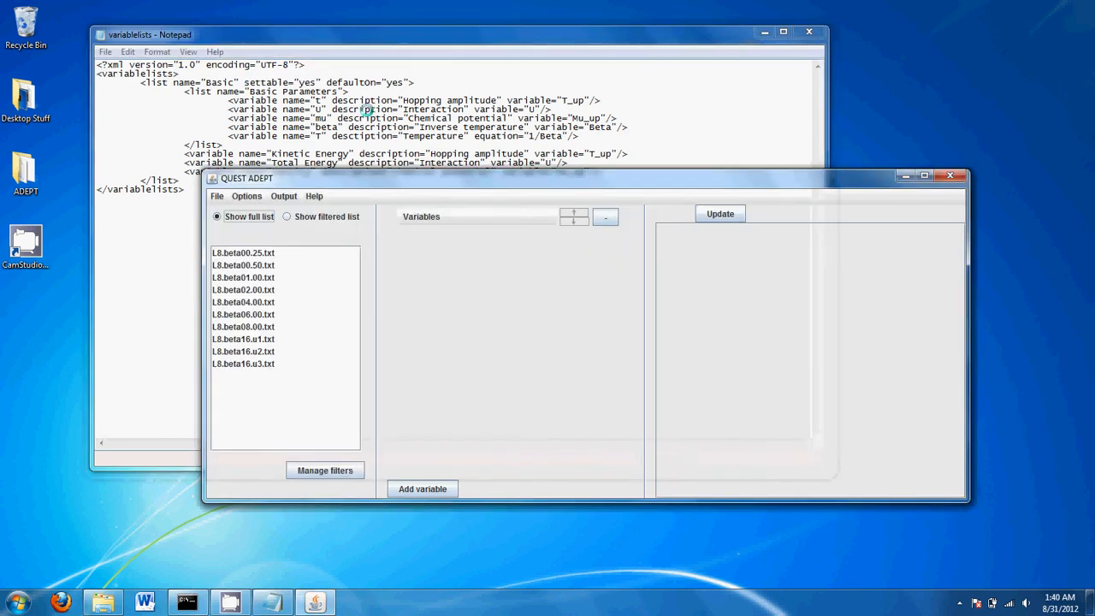
left_click(248, 196)
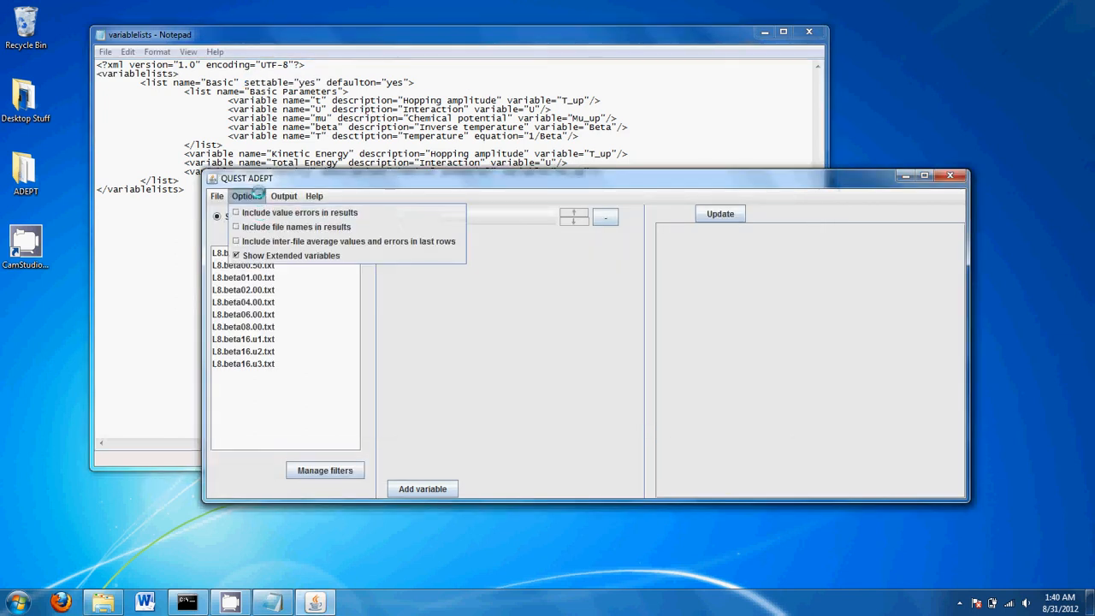
left_click(263, 255)
left_click(422, 219)
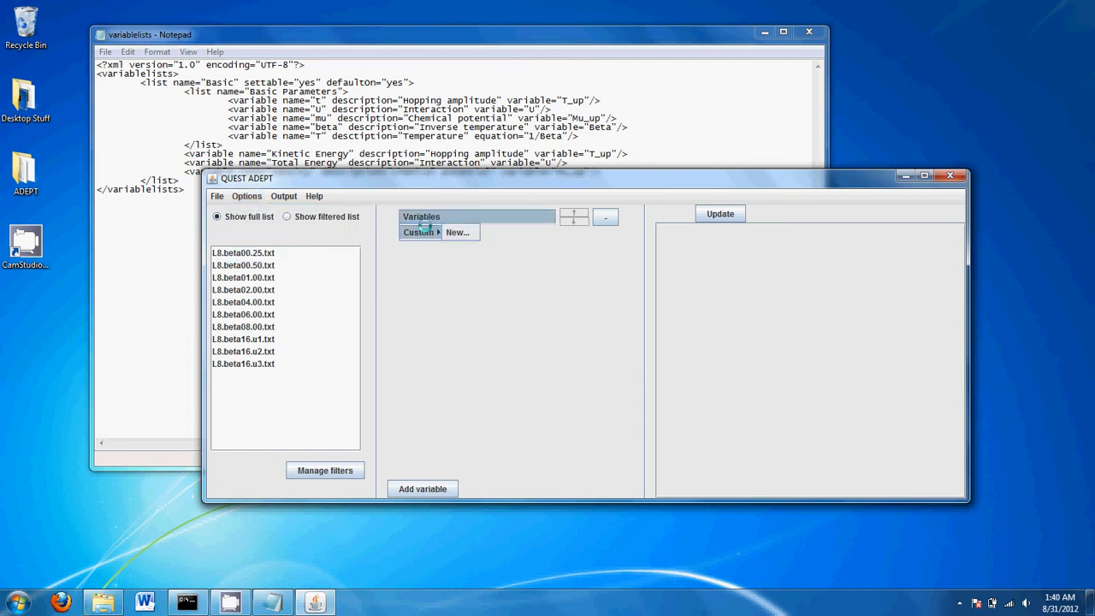
left_click(422, 219)
left_click(422, 219)
left_click(422, 219)
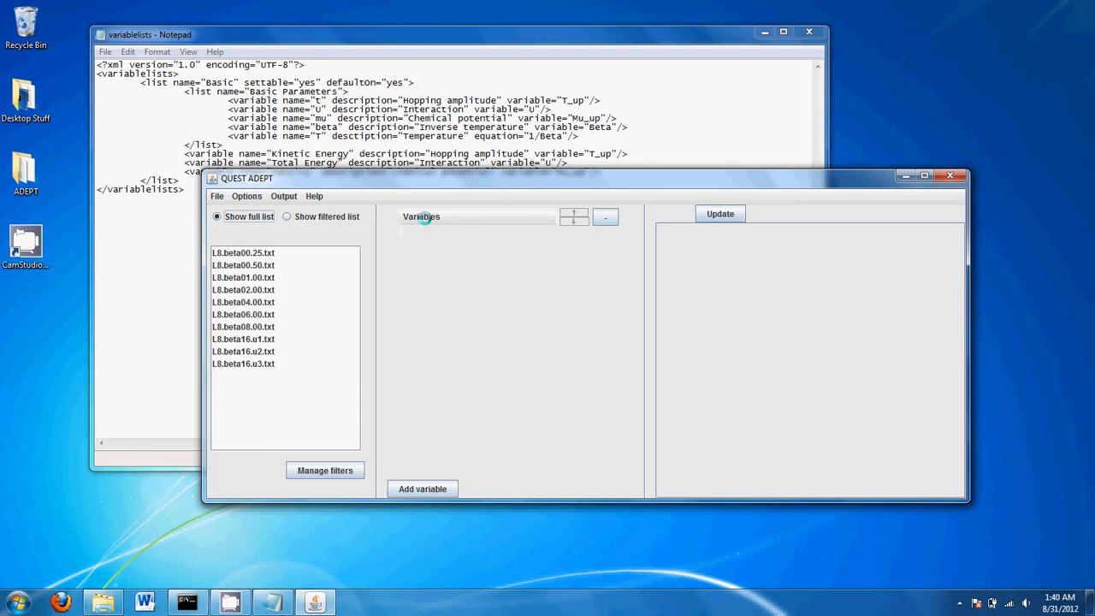
left_click(244, 196)
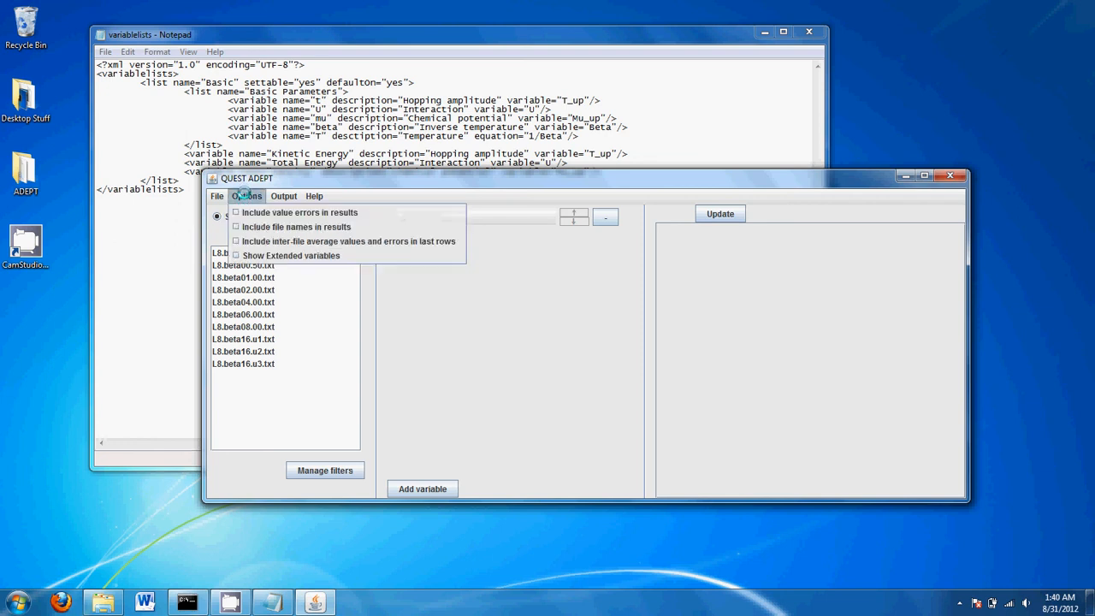
Re-examine settable="yes" on the Basic list line, then review QUEST ADEPT's display options
left_click_drag(287, 118, 286, 112)
left_click(295, 82)
double_click(295, 82)
left_click(295, 83)
double_click(295, 82)
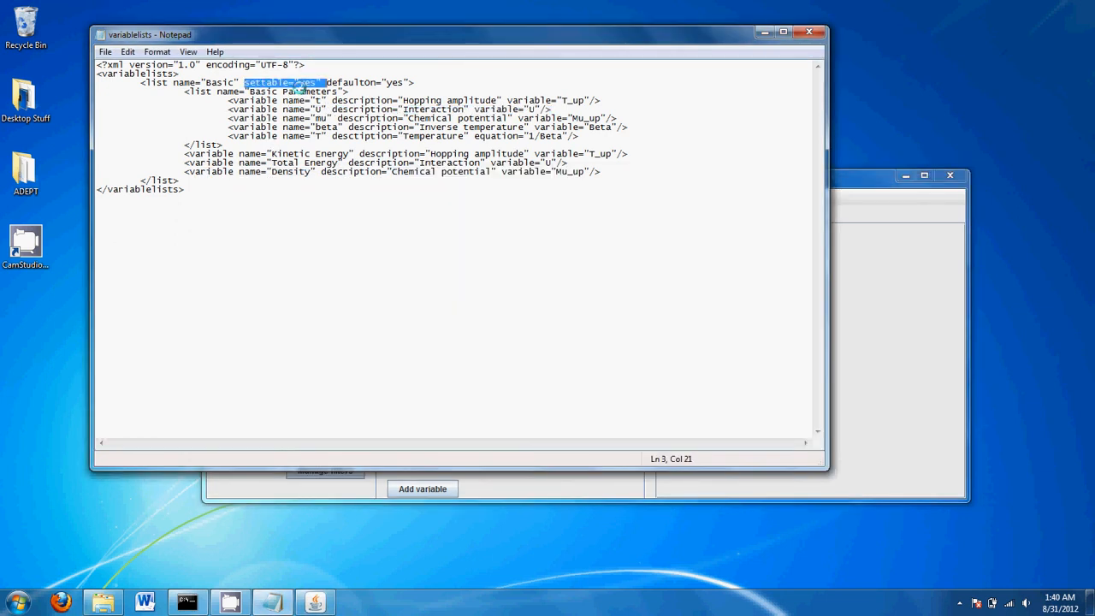
left_click(883, 201)
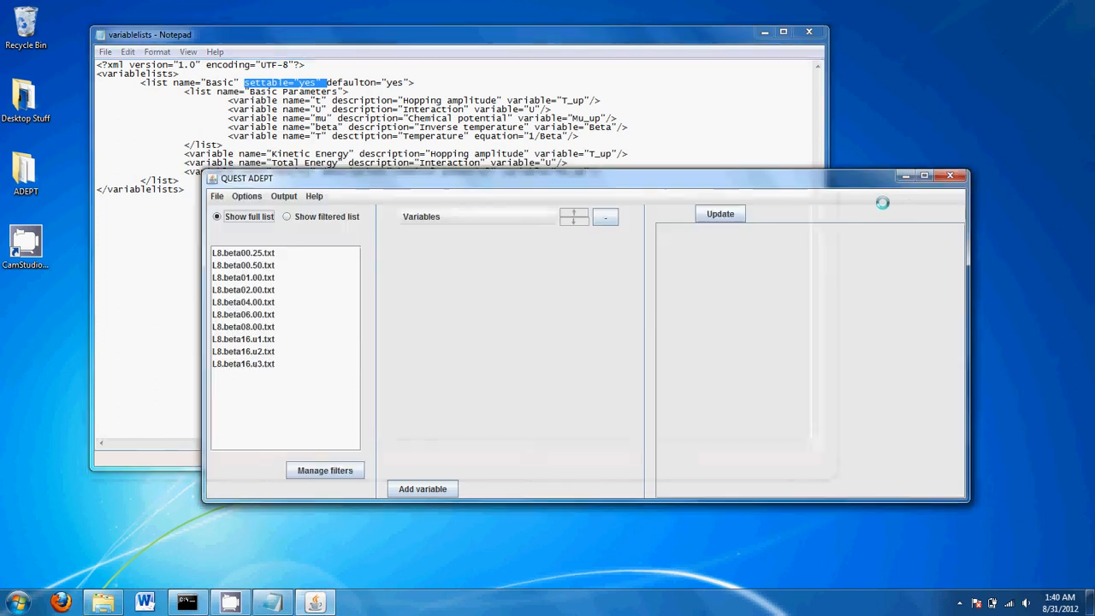
left_click(247, 196)
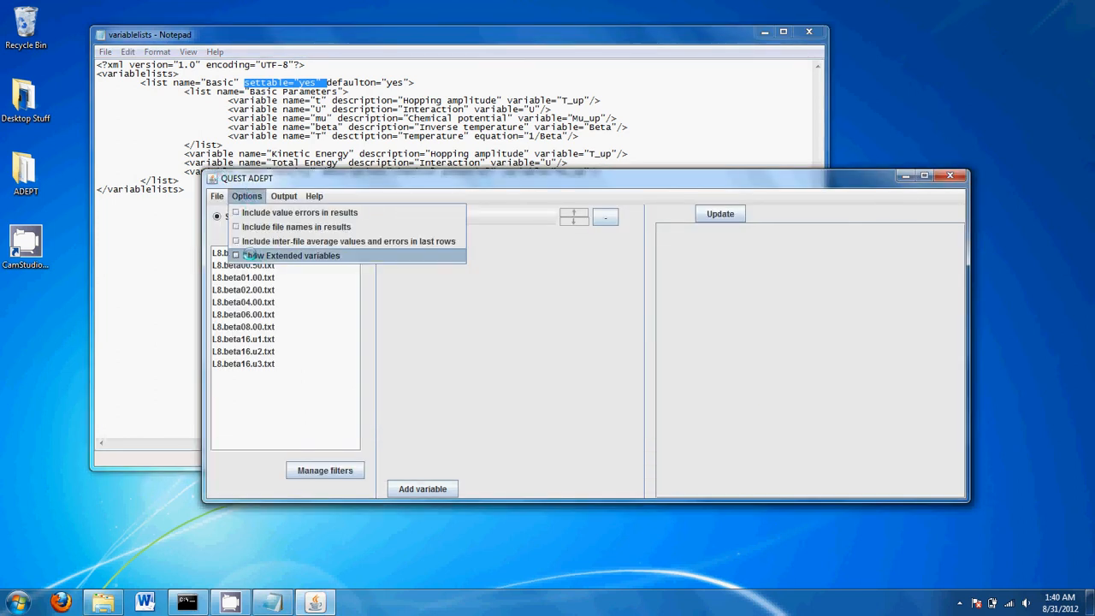
Point out the defaultOn="yes" attribute on the Basic list line
left_click(360, 82)
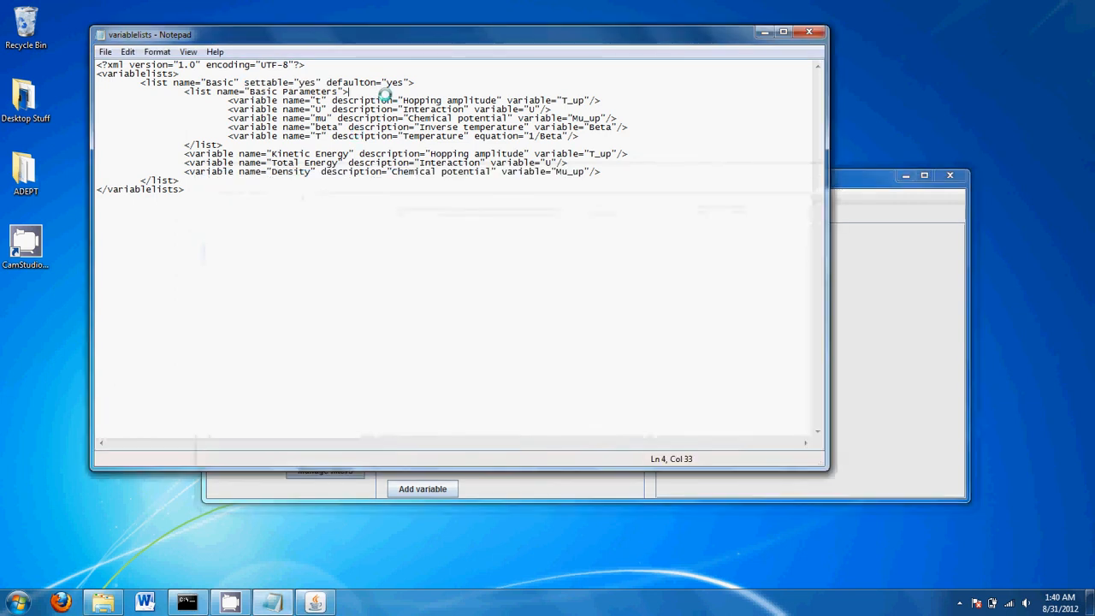
double_click(361, 82)
left_click(361, 82)
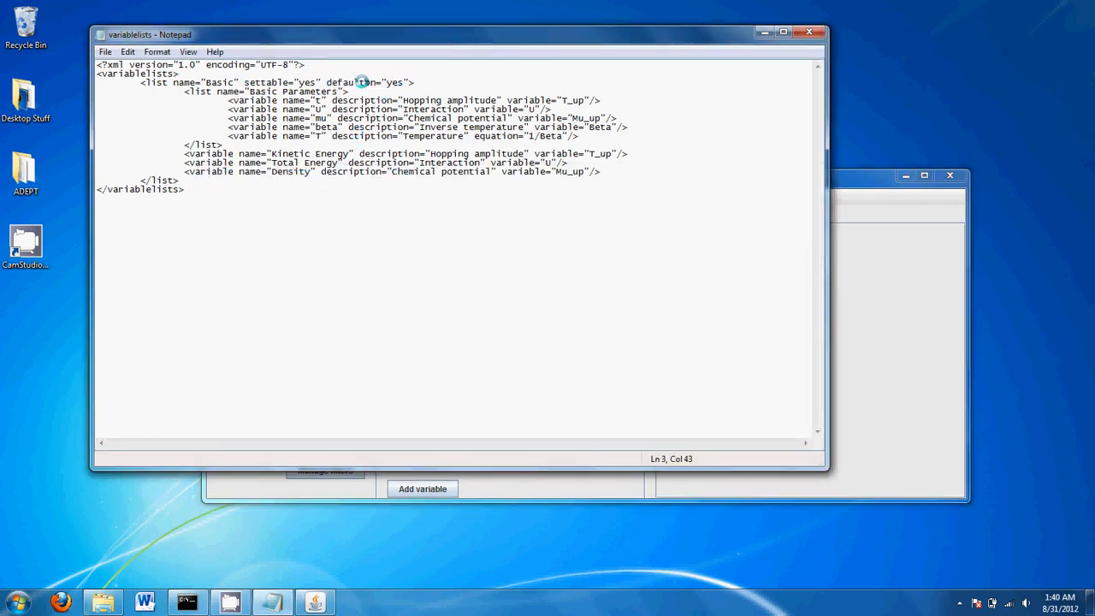
double_click(376, 82)
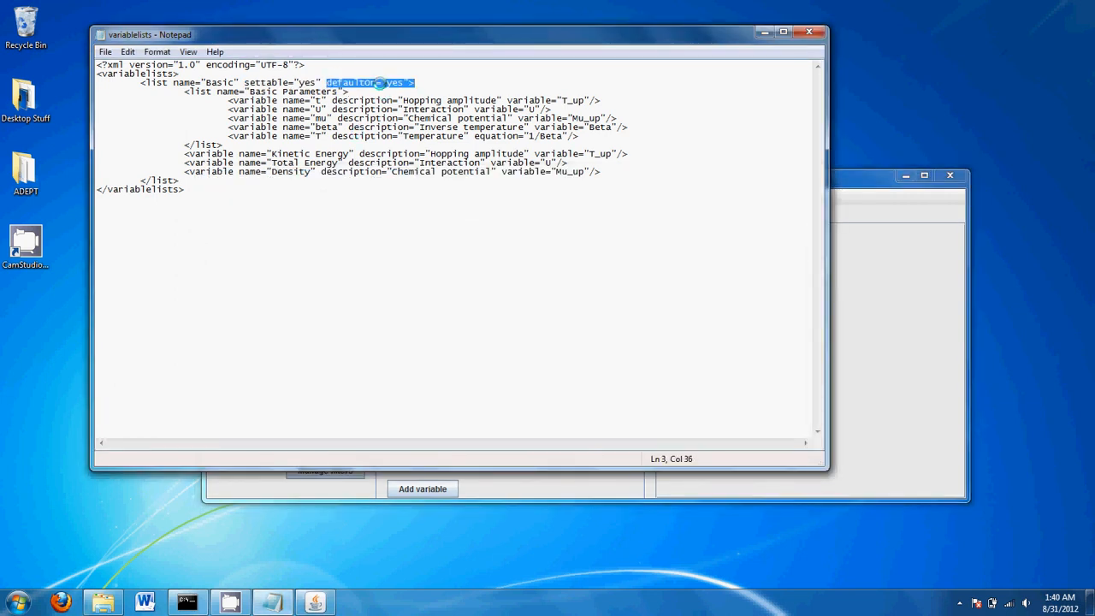
left_click(379, 82)
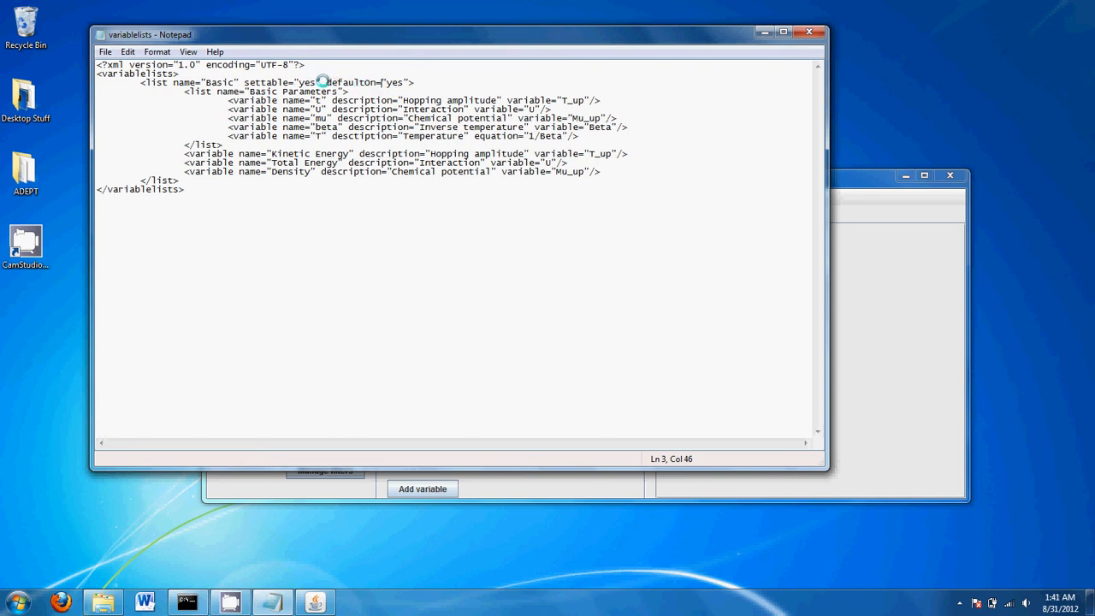
left_click_drag(327, 82, 412, 82)
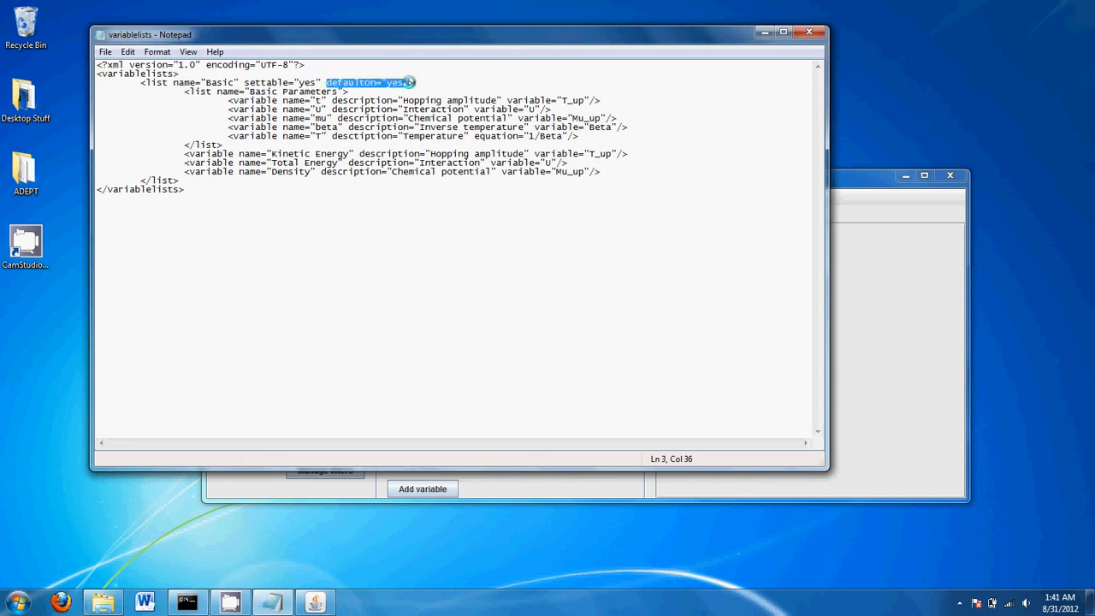
left_click(409, 82)
double_click(362, 76)
double_click(364, 81)
left_click(362, 81)
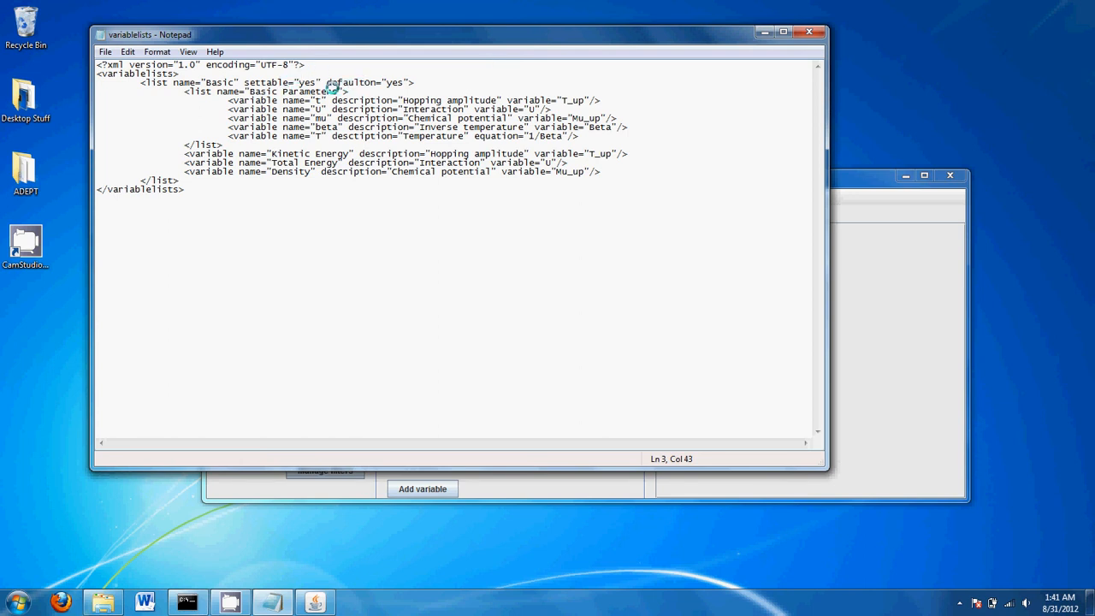
Mark the full Basic list tag and the Basic Parameters tag on line 4
left_click_drag(141, 82, 430, 81)
left_click(429, 81)
left_click_drag(181, 89, 351, 91)
left_click(350, 91)
left_click(855, 177)
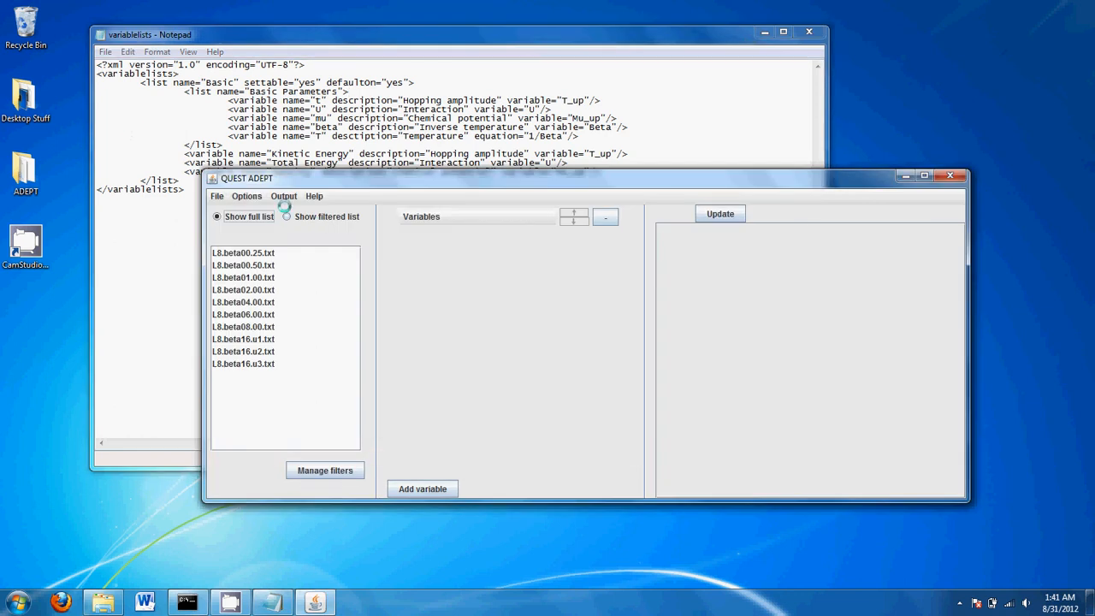
left_click(246, 196)
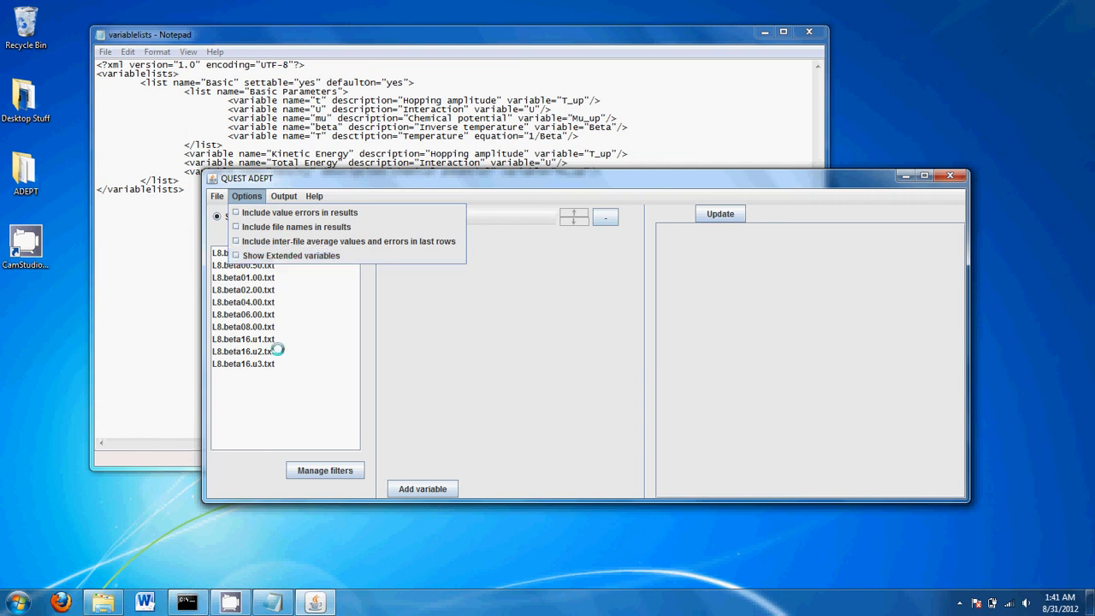
left_click(143, 258)
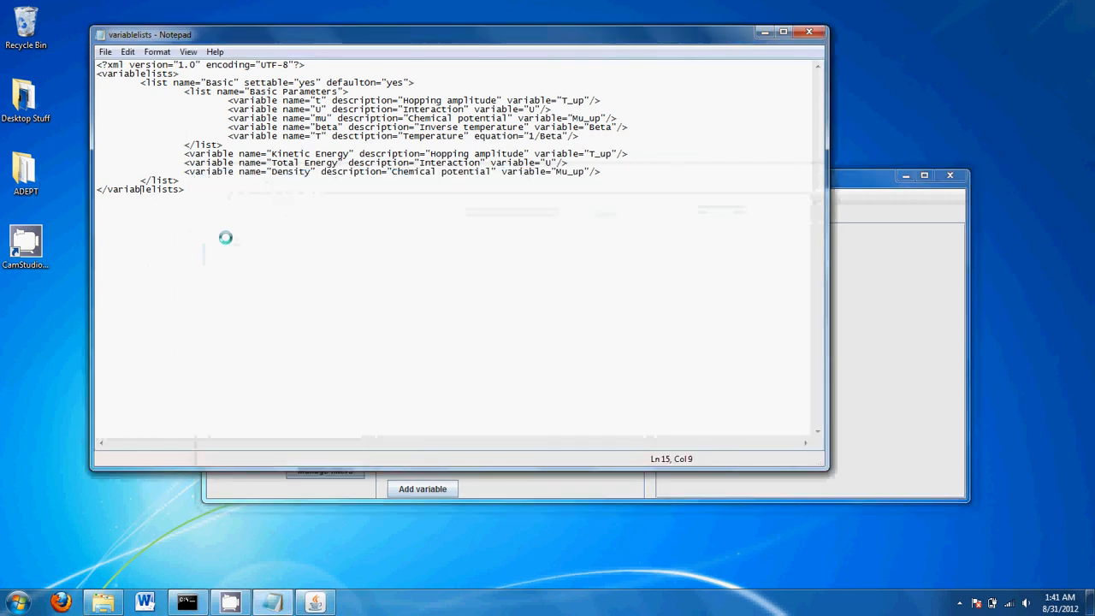
left_click_drag(282, 90, 217, 92)
left_click(232, 91)
mouse_move(177, 91)
left_mouse_down()
mouse_move(251, 146)
mouse_move(205, 144)
mouse_move(183, 91)
left_mouse_up()
left_click(184, 91)
double_click(161, 82)
left_click(161, 82)
double_click(161, 82)
double_click(199, 91)
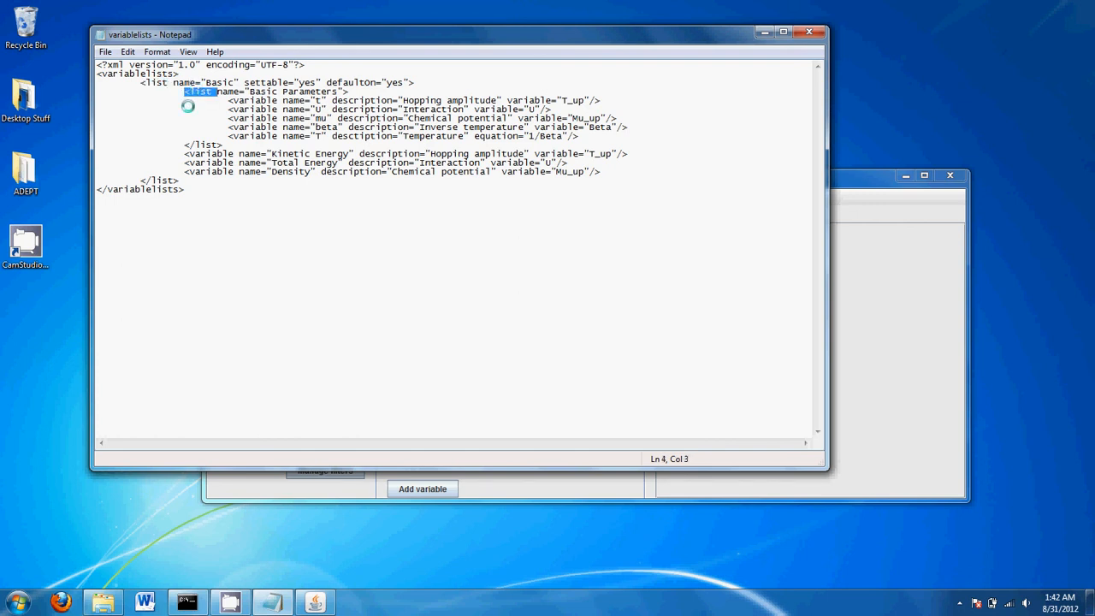
double_click(254, 100)
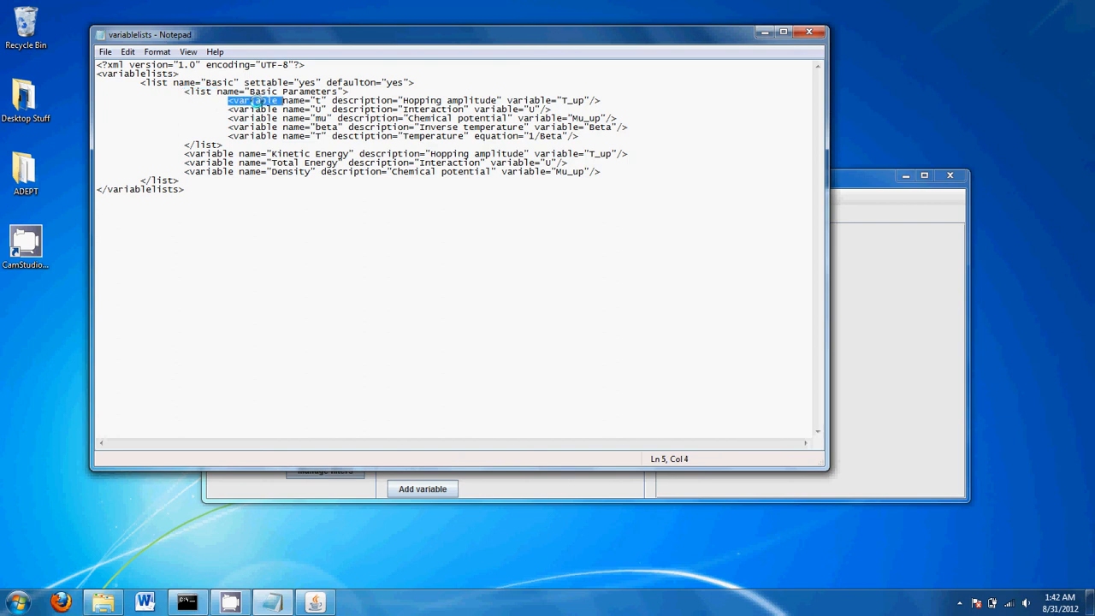
left_click(255, 100)
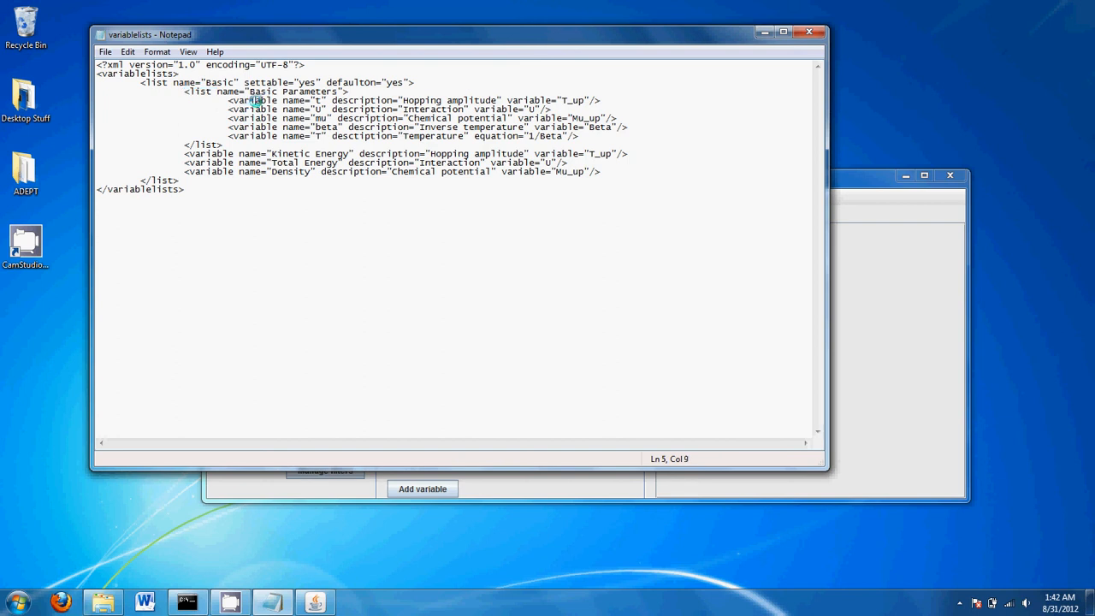
left_click(892, 197)
Enable Show Extended variables and verify Extended > Parameters lists T_up, Mu_up and Beta
left_click(422, 215)
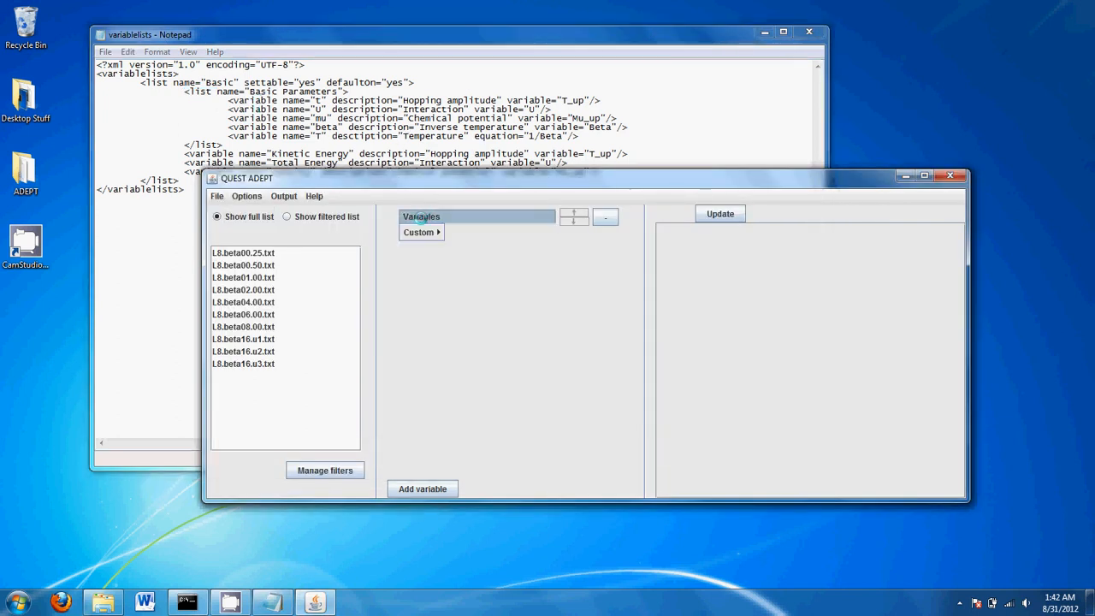
left_click(246, 196)
left_click(275, 253)
left_click(441, 216)
mouse_move(436, 231)
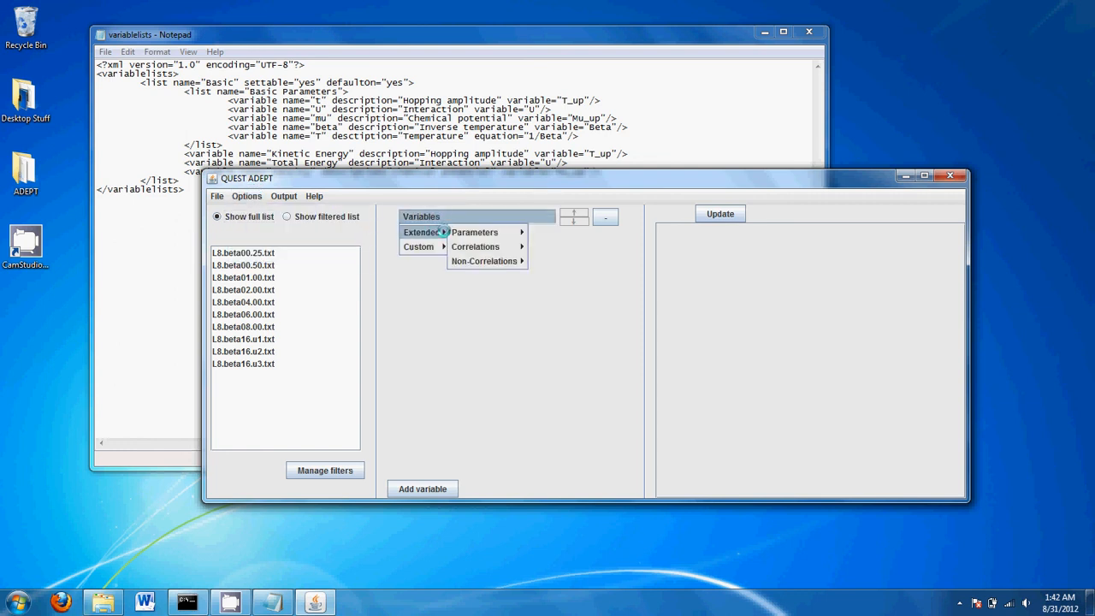
mouse_move(505, 232)
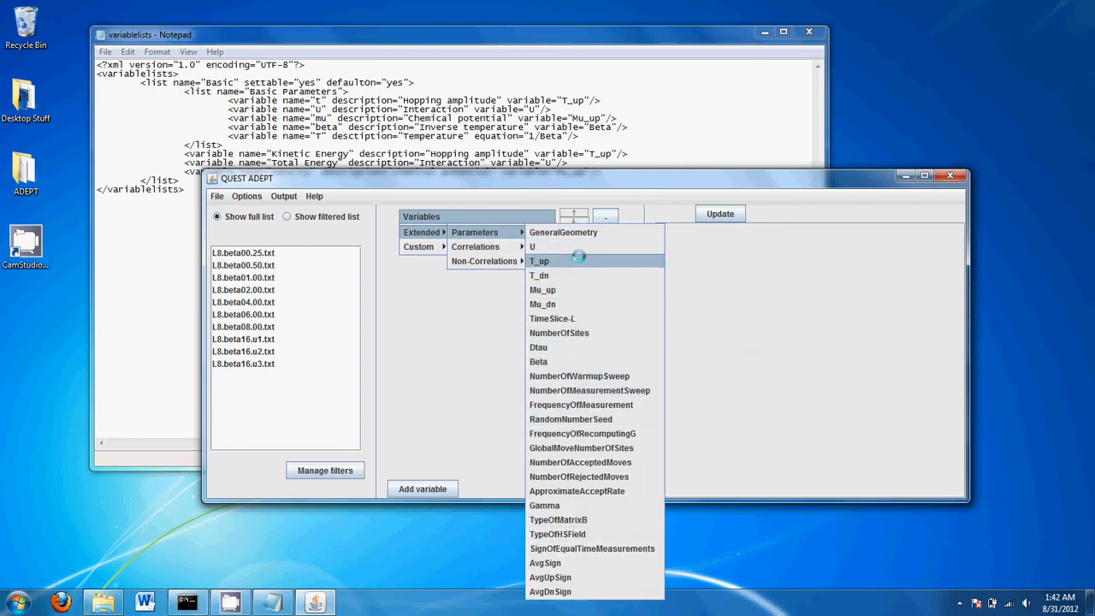
left_click(672, 140)
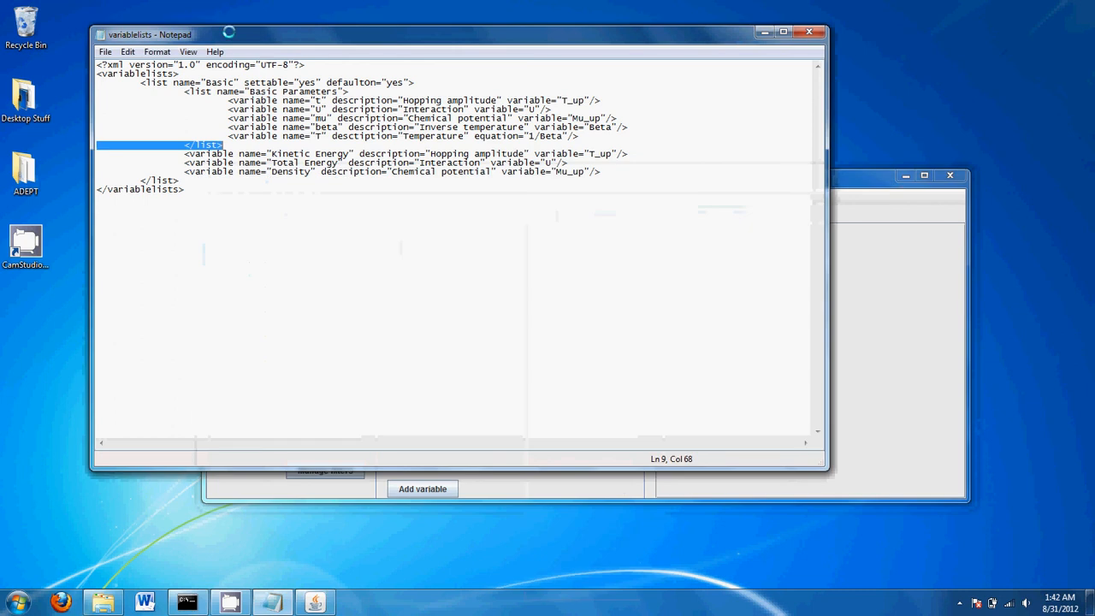
left_click(293, 100)
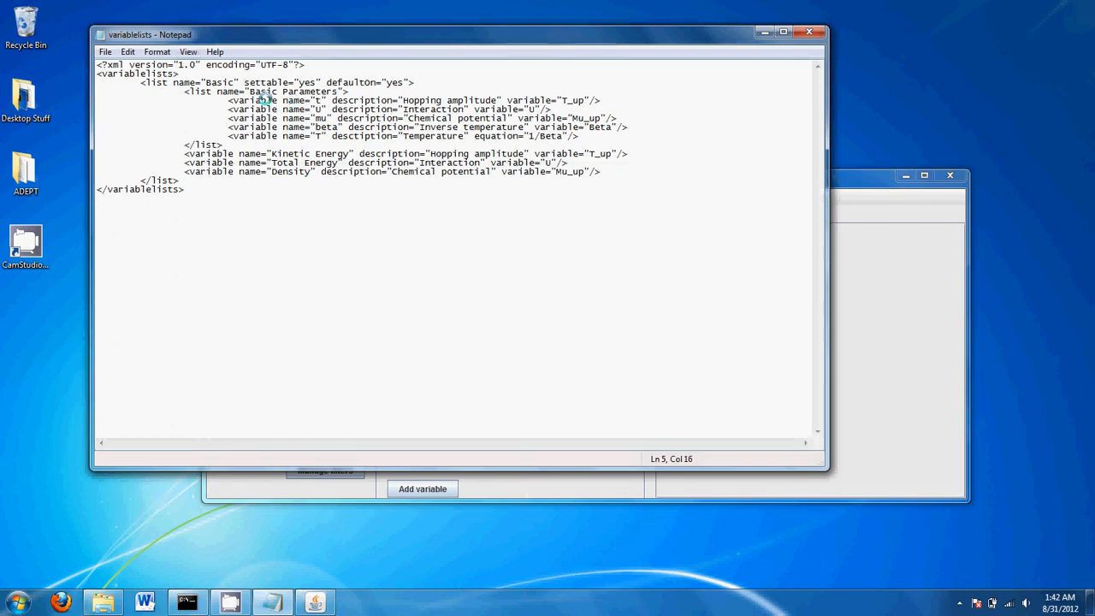
double_click(298, 100)
left_click(297, 100)
left_click(324, 100)
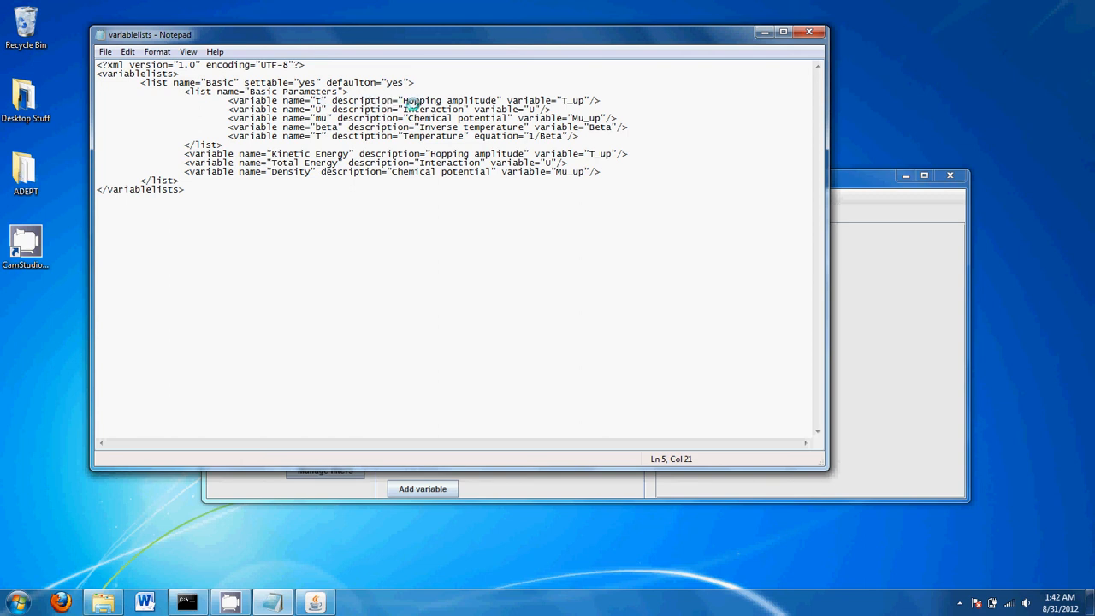
double_click(412, 101)
left_click(413, 100)
double_click(411, 100)
left_click(412, 101)
left_click_drag(496, 100, 413, 100)
left_click(402, 100)
left_click_drag(482, 107, 496, 101)
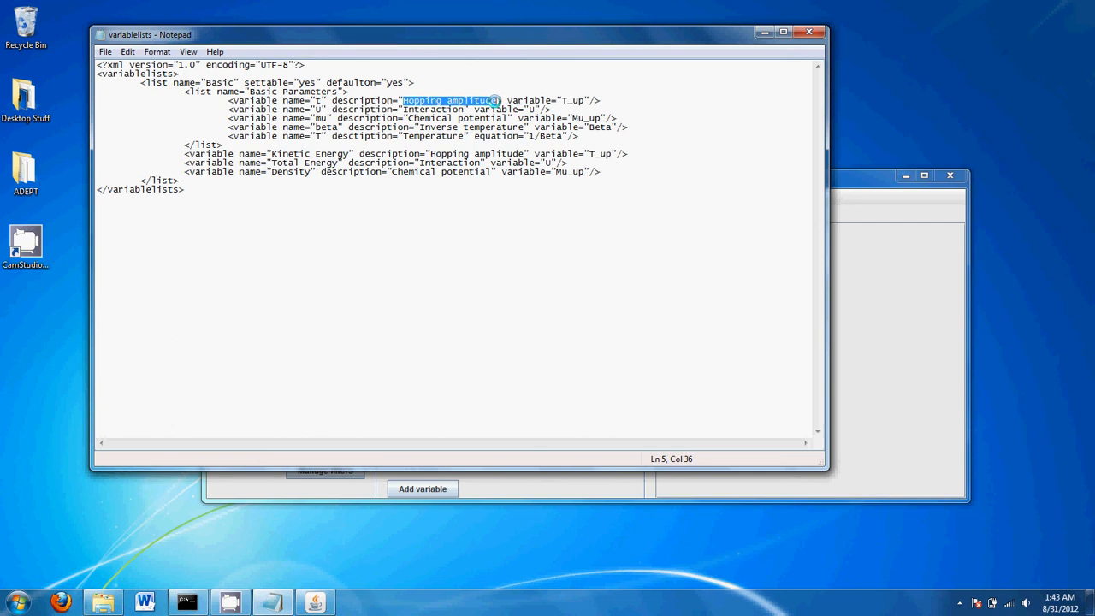
left_click(380, 93)
key("ctrl+shift+Left")
key("ctrl+shift+Left")
double_click(380, 100)
left_click(380, 101)
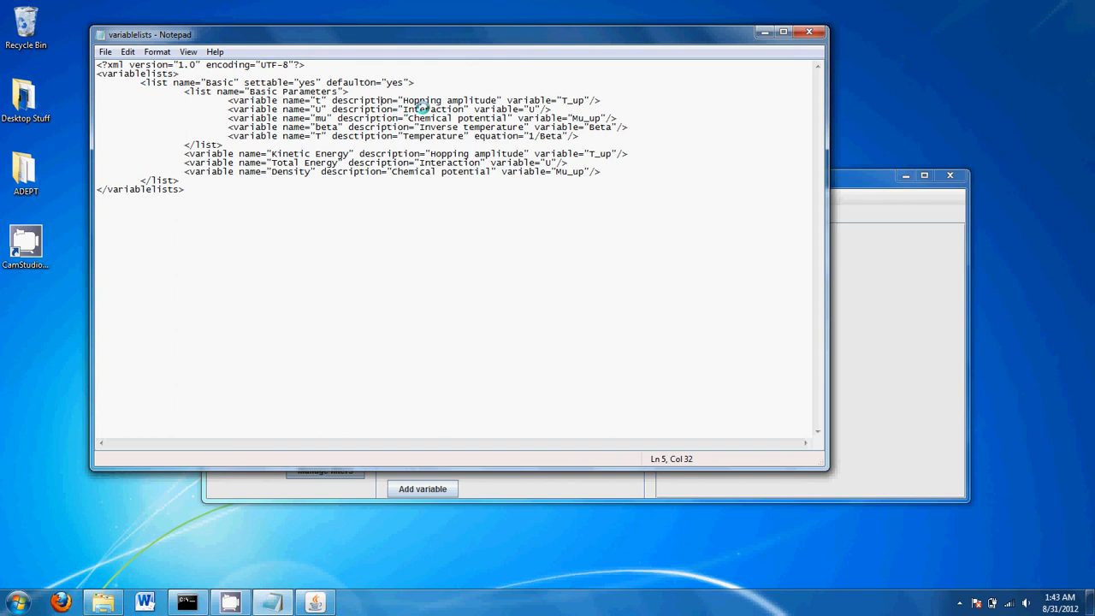
left_click(849, 195)
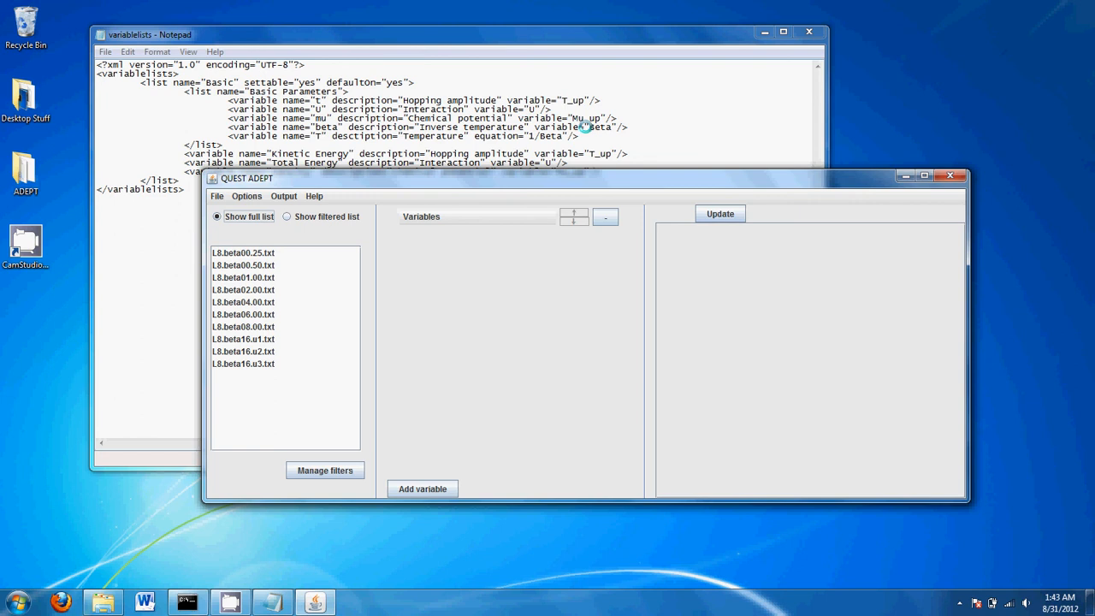
left_click(524, 109)
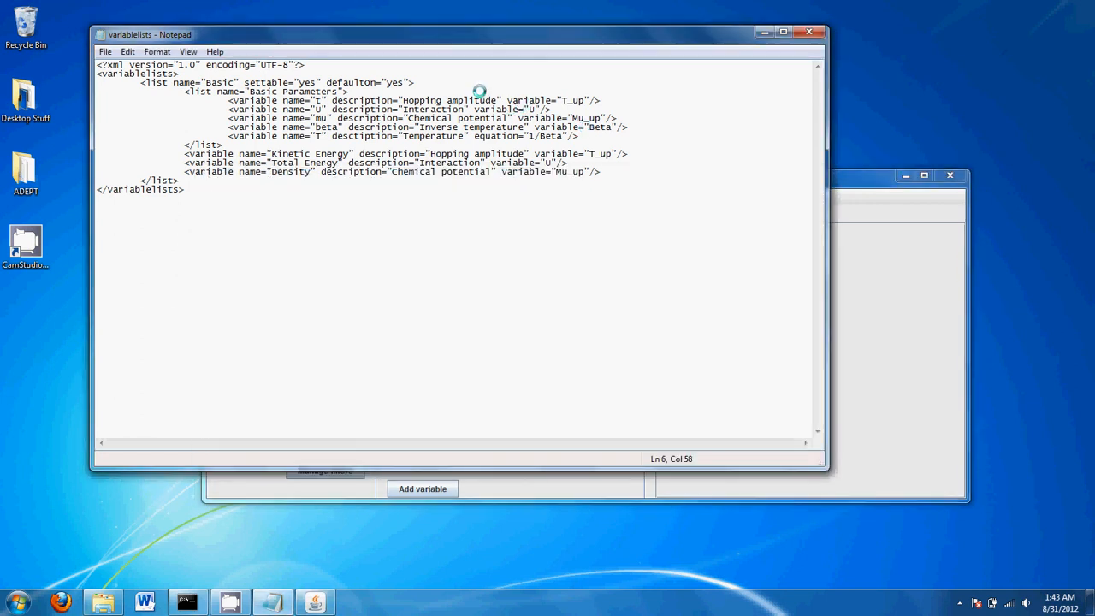
left_click(445, 100)
double_click(444, 101)
double_click(483, 101)
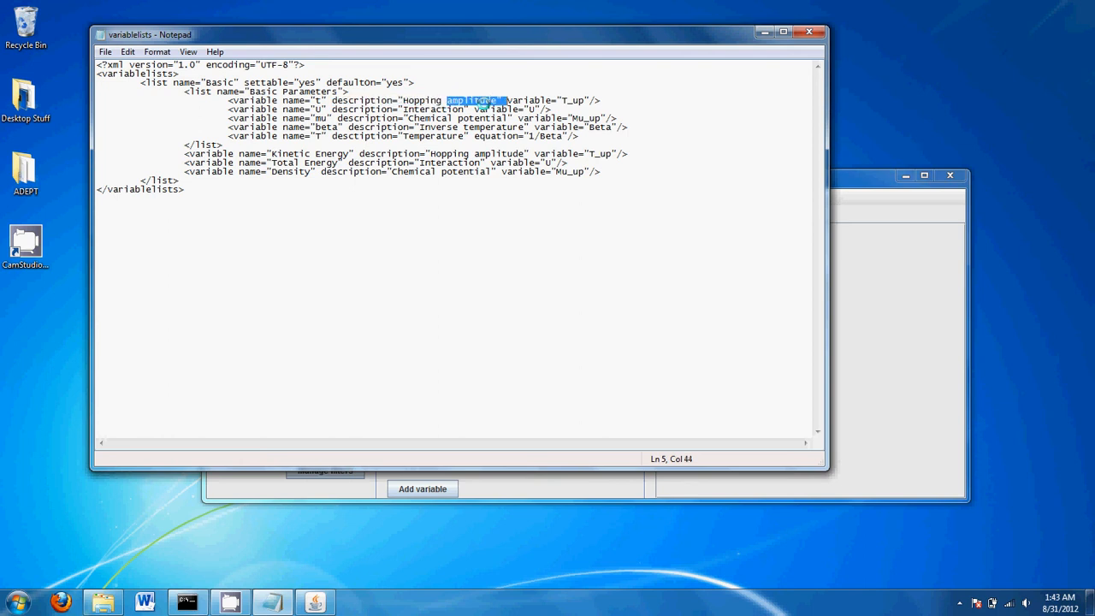
left_click(483, 101)
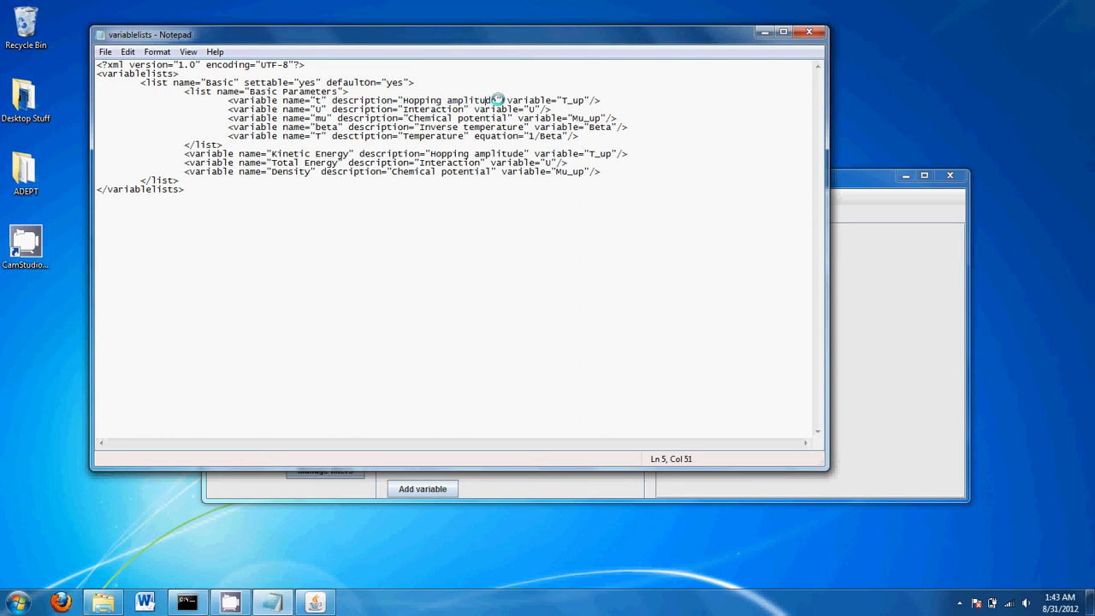
double_click(532, 101)
left_click(534, 101)
left_click_drag(509, 92, 536, 96)
left_click(542, 100)
left_click_drag(282, 100, 332, 101)
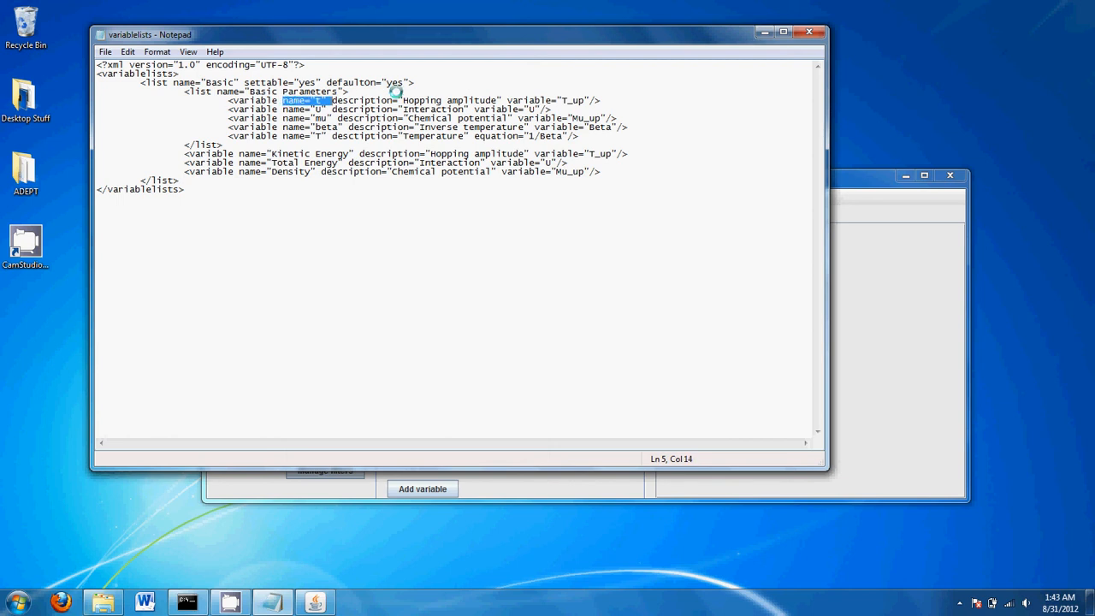
double_click(531, 100)
left_click(531, 100)
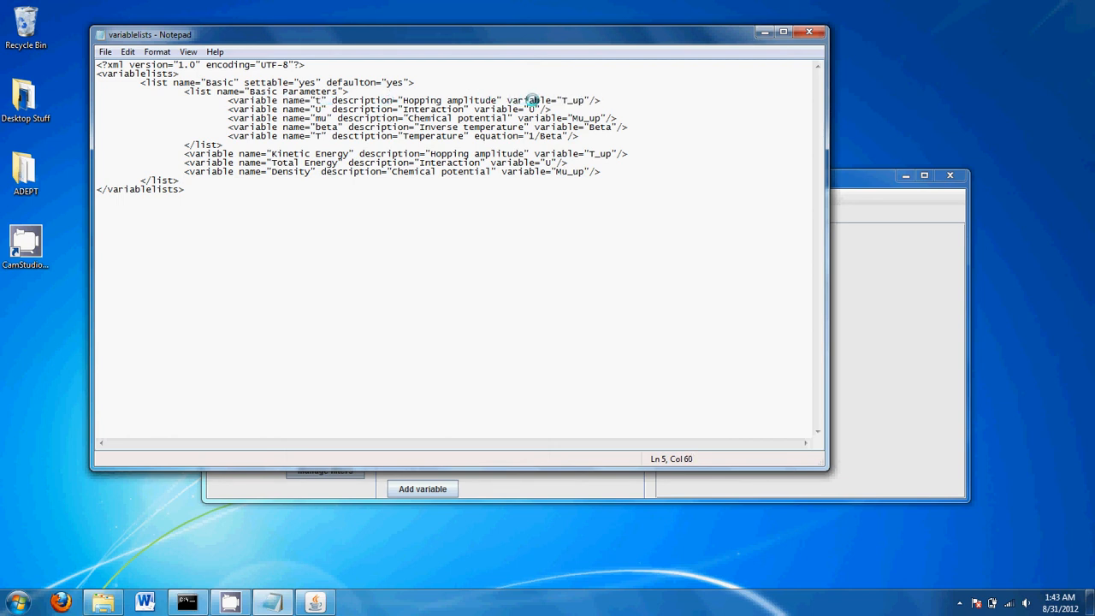
left_click(510, 100)
left_click_drag(515, 99, 560, 99)
left_click(558, 99)
left_click(580, 100)
left_click(561, 100)
left_click_drag(475, 136, 519, 134)
left_click(528, 135)
left_click(475, 135)
left_click(521, 135)
mouse_move(523, 135)
left_mouse_down()
mouse_move(574, 133)
mouse_move(528, 137)
left_mouse_up()
left_click(528, 136)
right_click(542, 139)
mouse_move(540, 129)
left_mouse_down()
mouse_move(530, 138)
mouse_move(561, 131)
left_mouse_up()
left_click(563, 137)
left_click(530, 137)
left_click(558, 135)
left_click_drag(577, 127, 533, 127)
left_click(536, 129)
double_click(548, 127)
left_click(550, 134)
left_click(549, 164)
left_click(567, 171)
left_click(611, 155)
Rename Kinetic Energy to T2 and change variable="T_up" to "T" on line 11
mouse_move(272, 153)
left_mouse_down()
mouse_move(317, 141)
mouse_move(354, 154)
mouse_move(268, 154)
left_mouse_up()
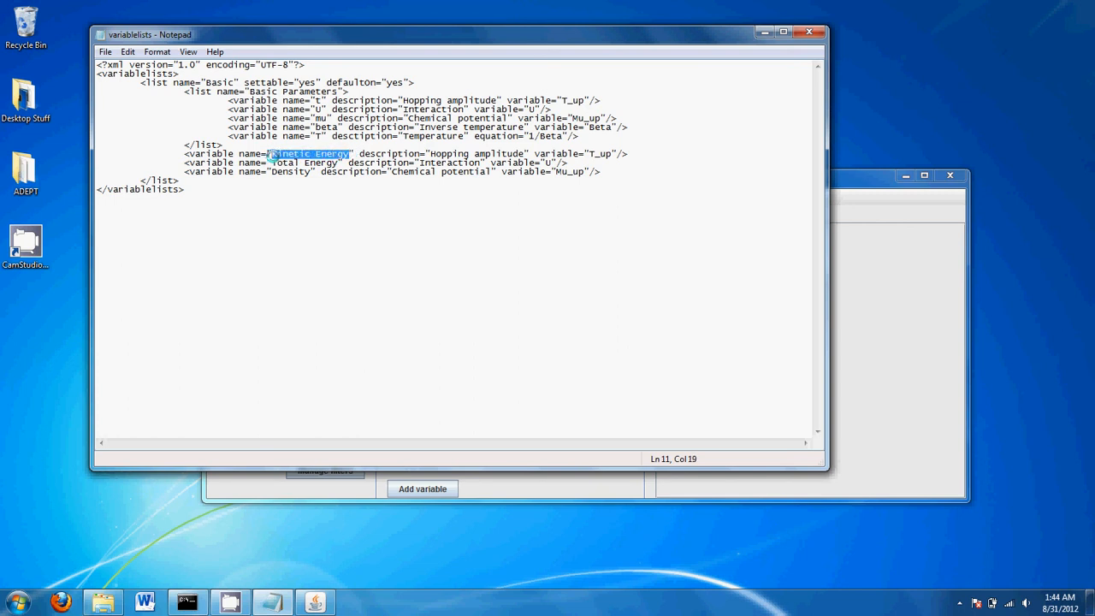
type("T")
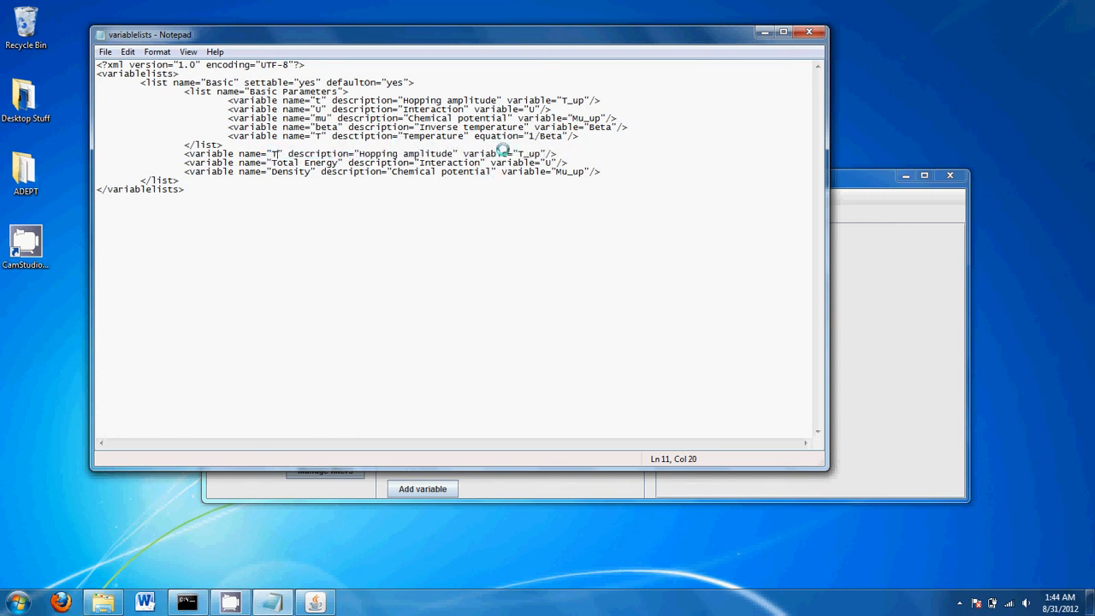
left_click(541, 154)
left_click(275, 153)
type("2")
left_click(542, 154)
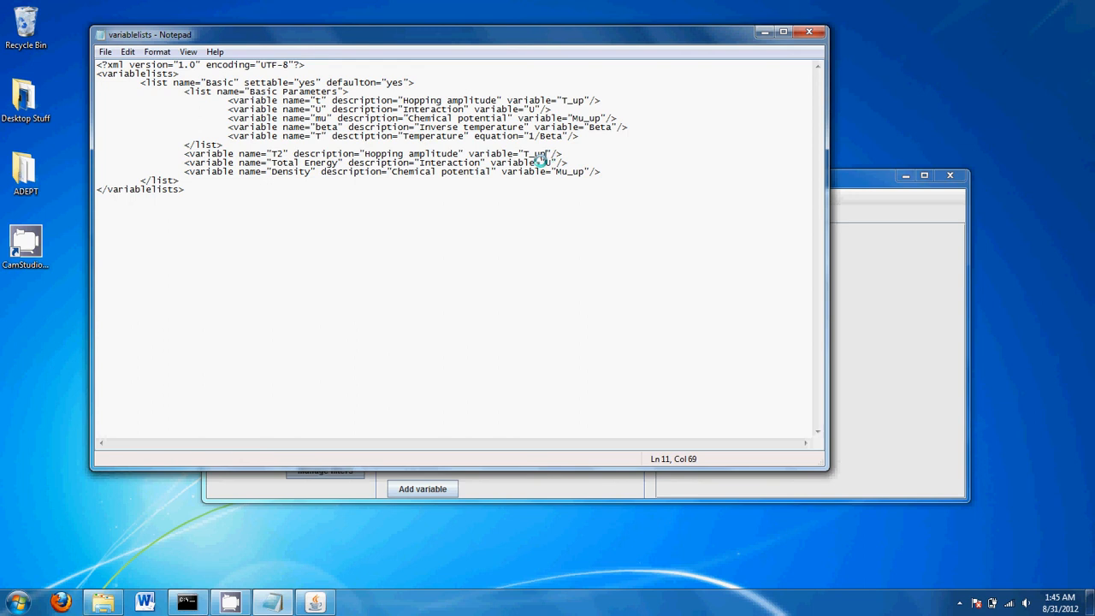
key("BackSpace")
key("BackSpace")
key("BackSpace")
Compare the T2 line's variable attribute with the T line's equation, then close Notepad
double_click(490, 152)
left_click(491, 153)
double_click(509, 134)
left_click(509, 135)
double_click(509, 134)
left_click(509, 135)
mouse_move(475, 153)
left_mouse_down()
mouse_move(514, 155)
mouse_move(476, 154)
left_mouse_up()
left_click(514, 154)
left_click(474, 151)
left_click(808, 32)
Save the edited variablelists.xml and close the old QUEST ADEPT session
left_click(519, 309)
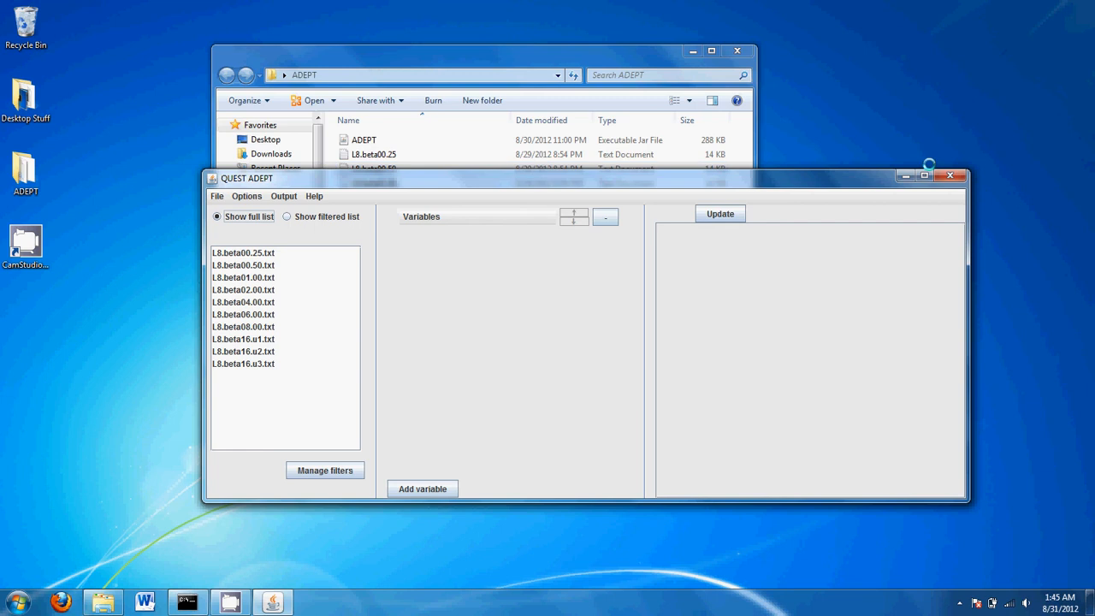
left_click(949, 175)
left_click(447, 313)
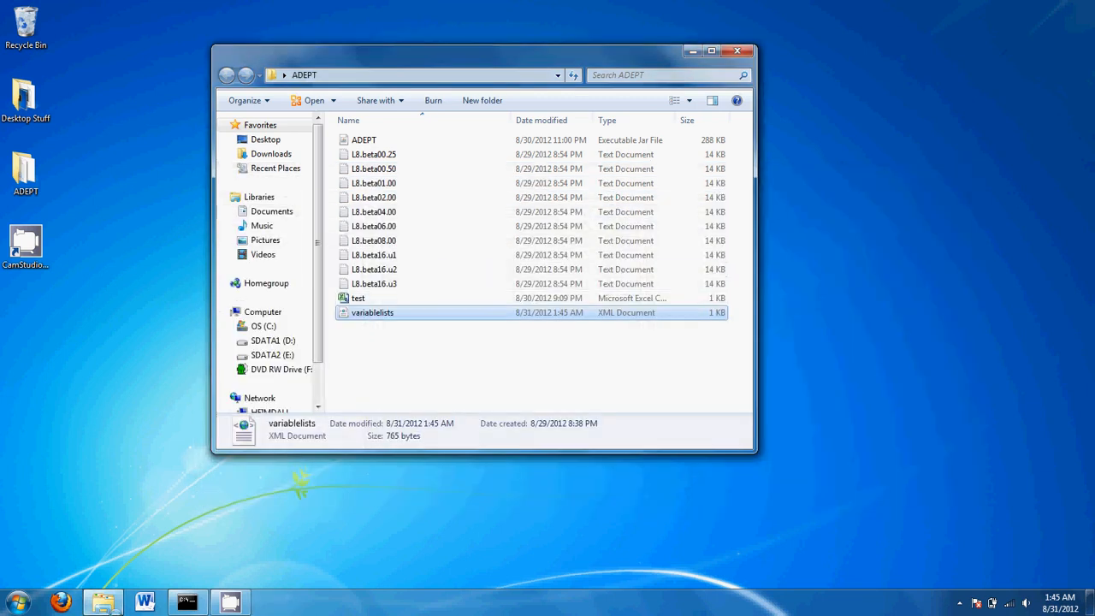
Relaunch QUEST ADEPT from Command Prompt with java -jar ADEPT.jar variablelists.xml *.txt
left_click(187, 602)
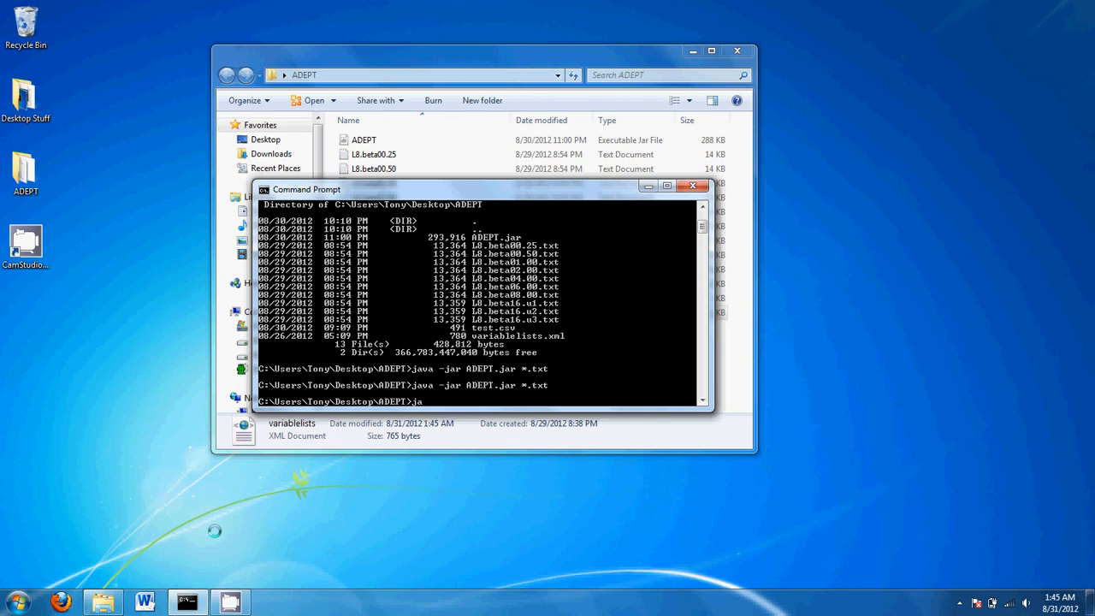
type("java -jar A")
key("Tab")
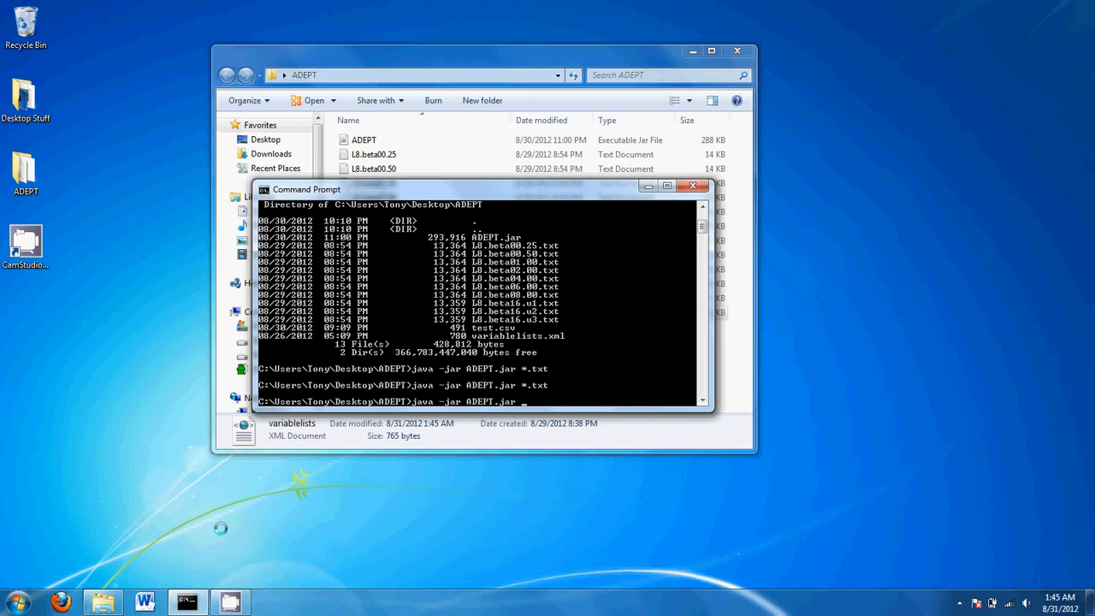
type("variablelists.x")
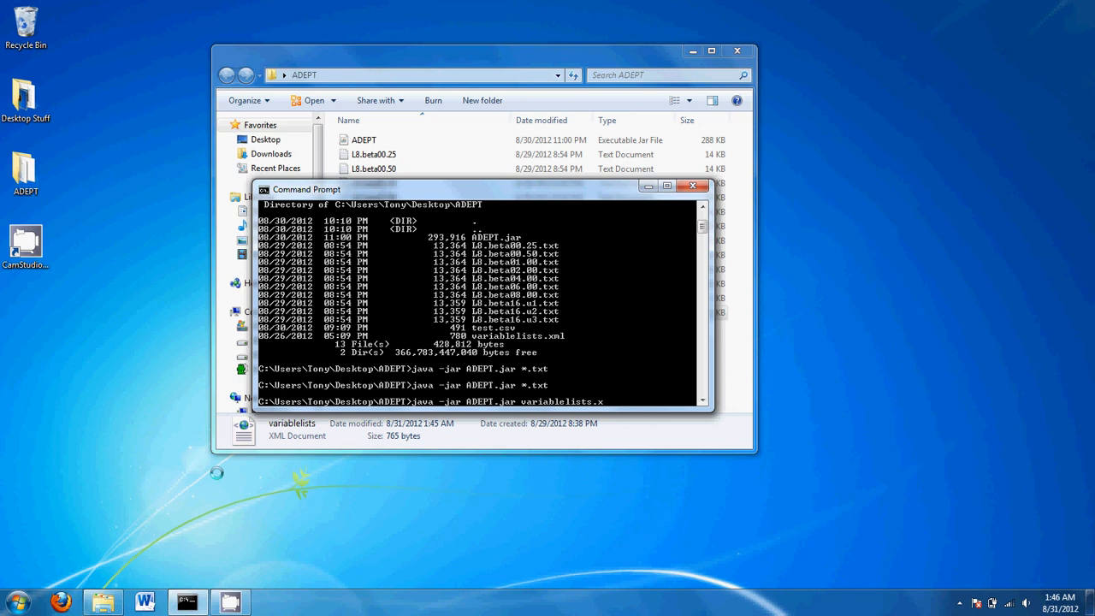
type("*.tx")
key("Return")
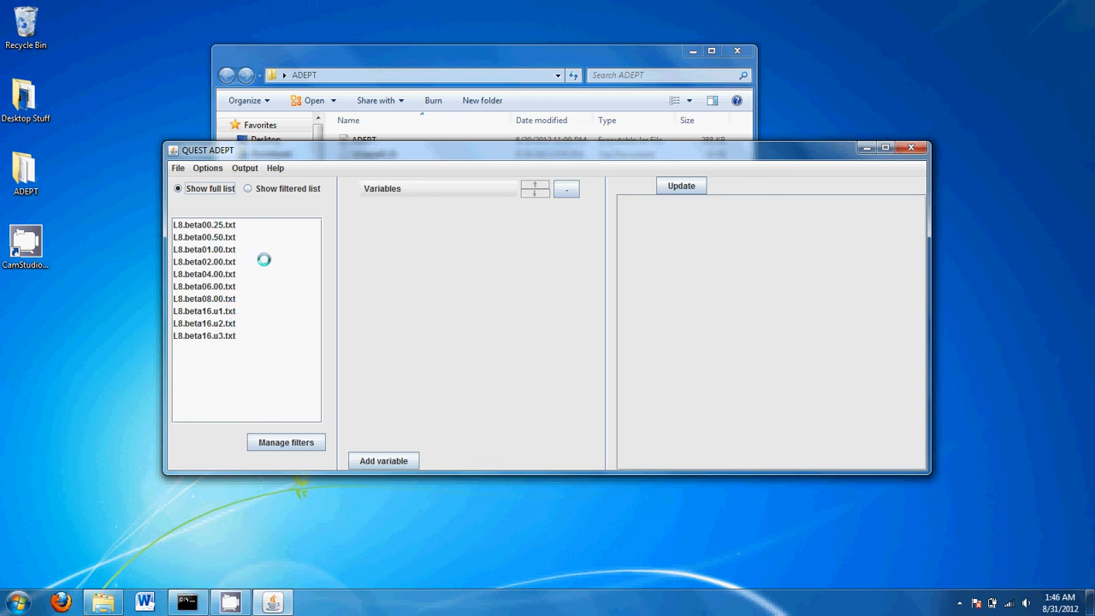
Check the Variables > Basic menu in the relaunched QUEST ADEPT
left_click(390, 190)
mouse_move(394, 197)
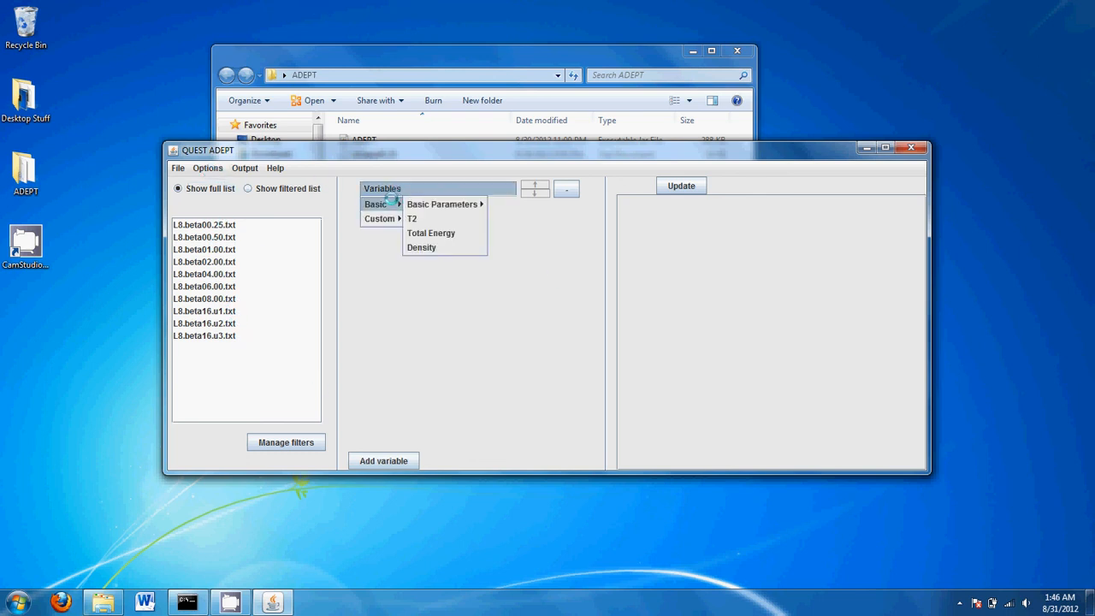
mouse_move(477, 205)
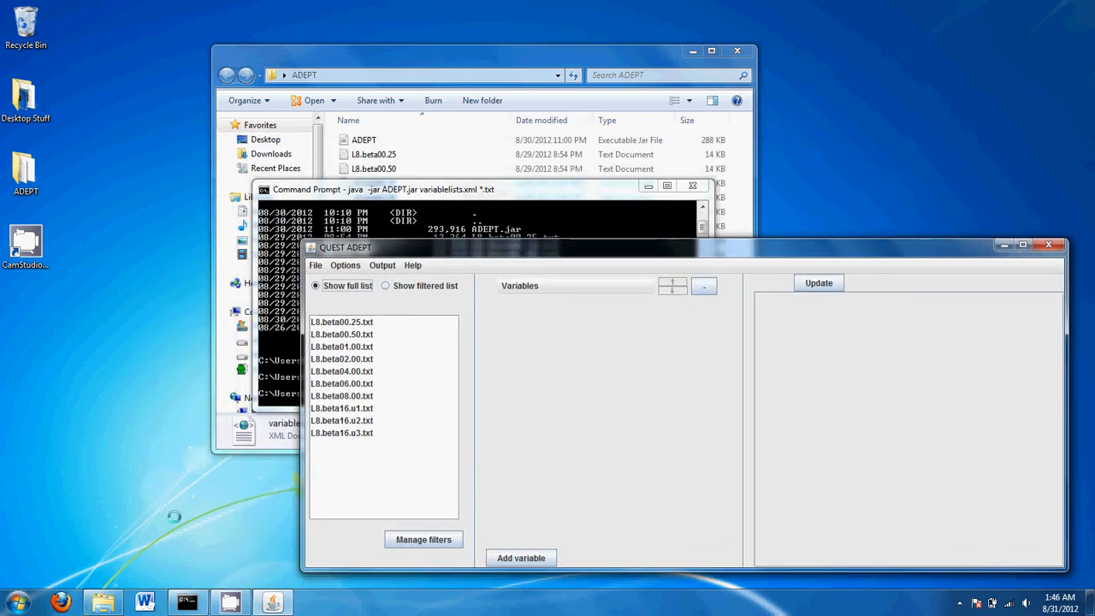
Open variablelists.xml in Notepad from Explorer and arrange it above QUEST ADEPT
left_click(489, 58)
right_click(363, 313)
mouse_move(500, 351)
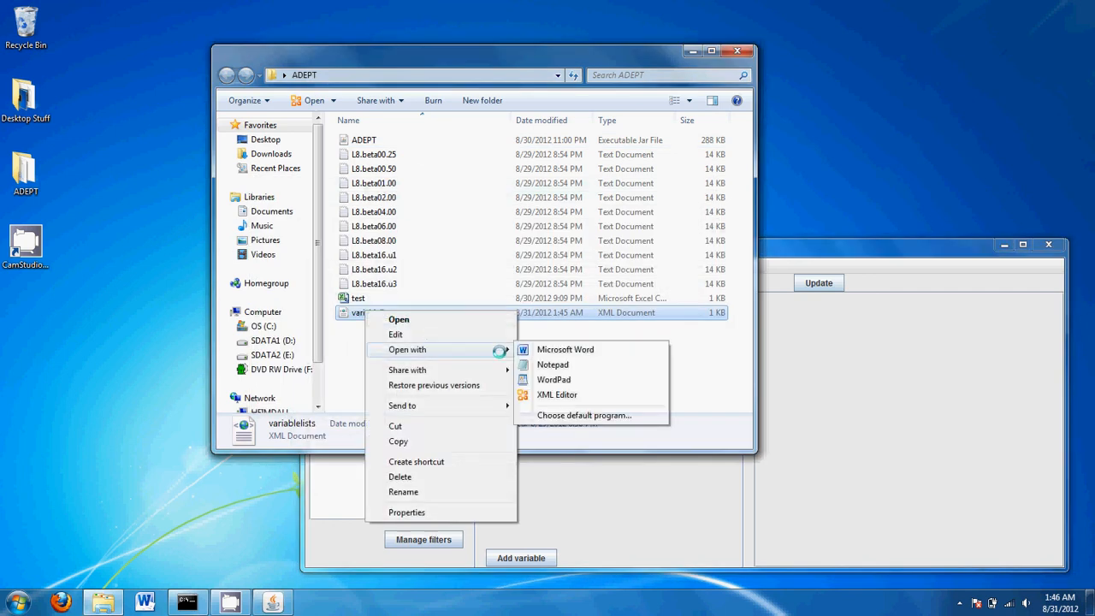
left_click(556, 364)
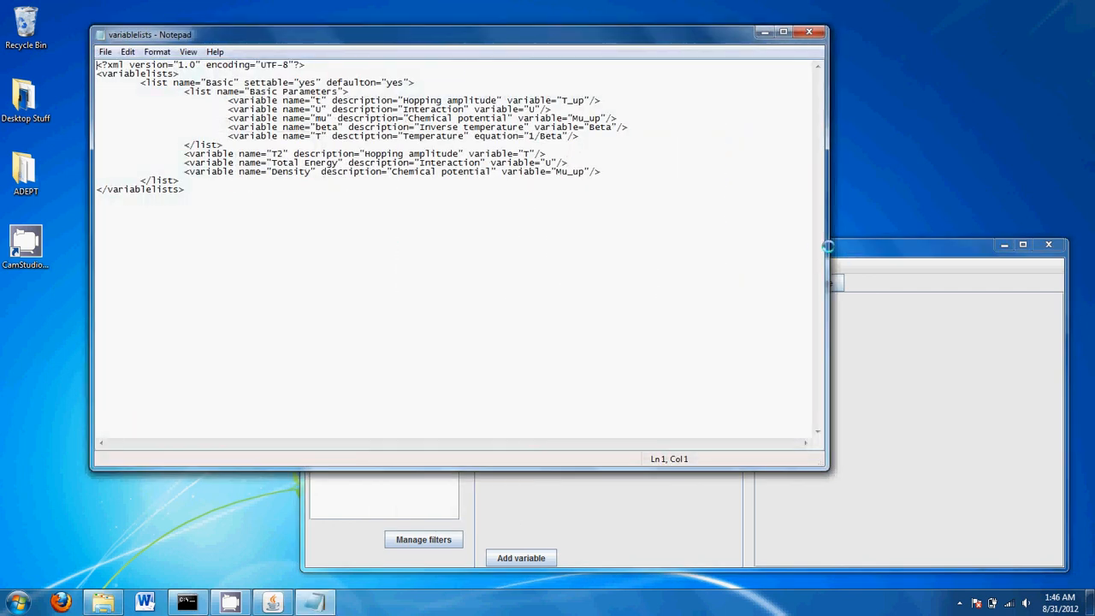
left_click_drag(642, 468, 683, 242)
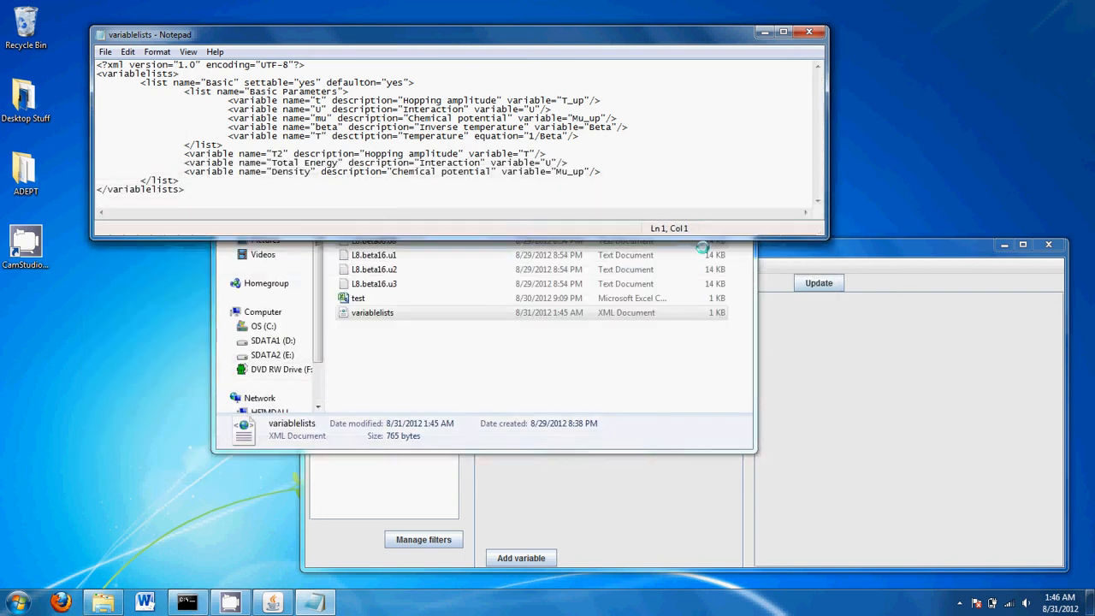
left_click_drag(844, 252, 639, 242)
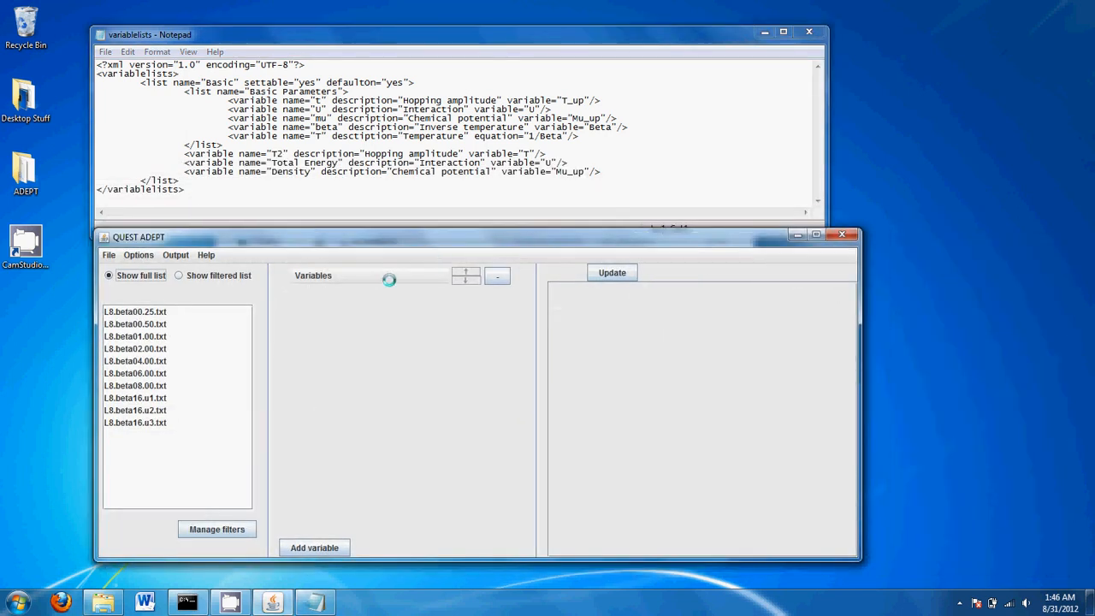
left_click(315, 275)
mouse_move(310, 291)
mouse_move(365, 291)
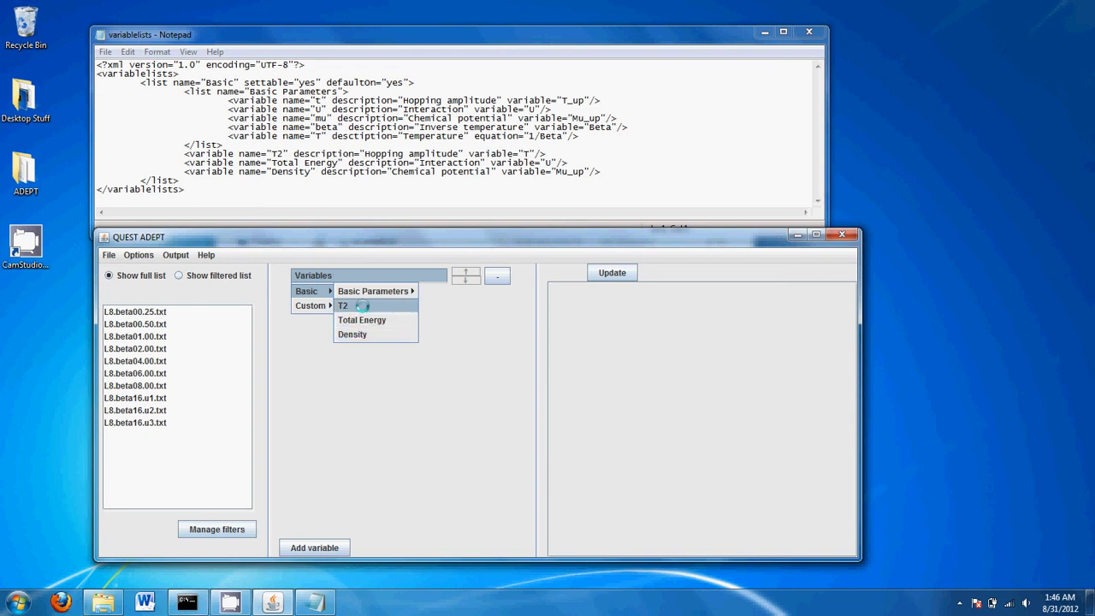
left_click(346, 305)
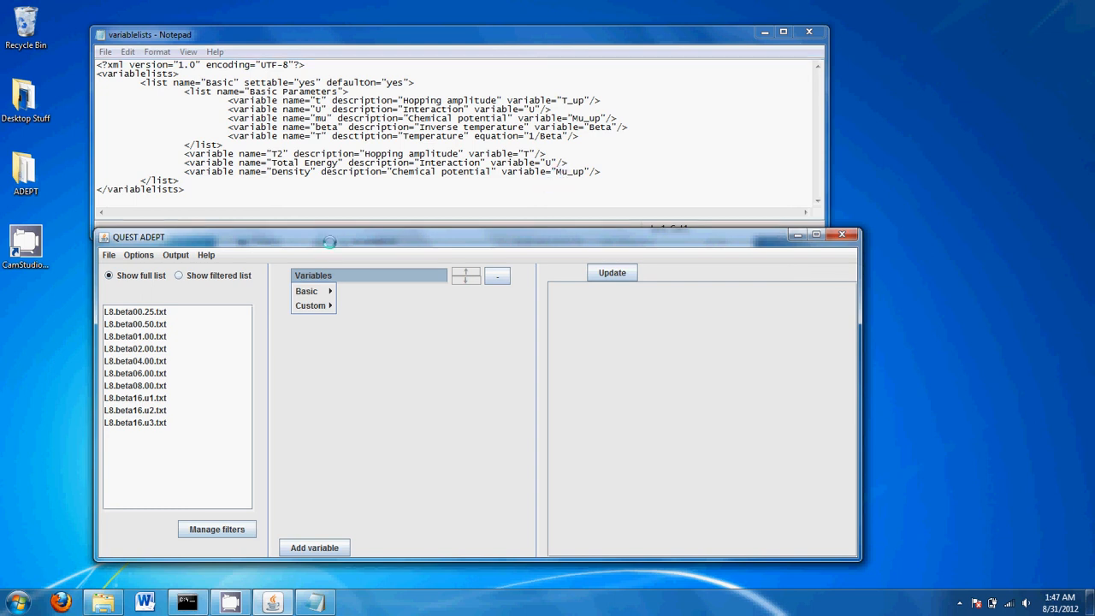
Add beta, Total Energy and T2 columns from the Basic variables to the table
left_click(317, 292)
mouse_move(377, 291)
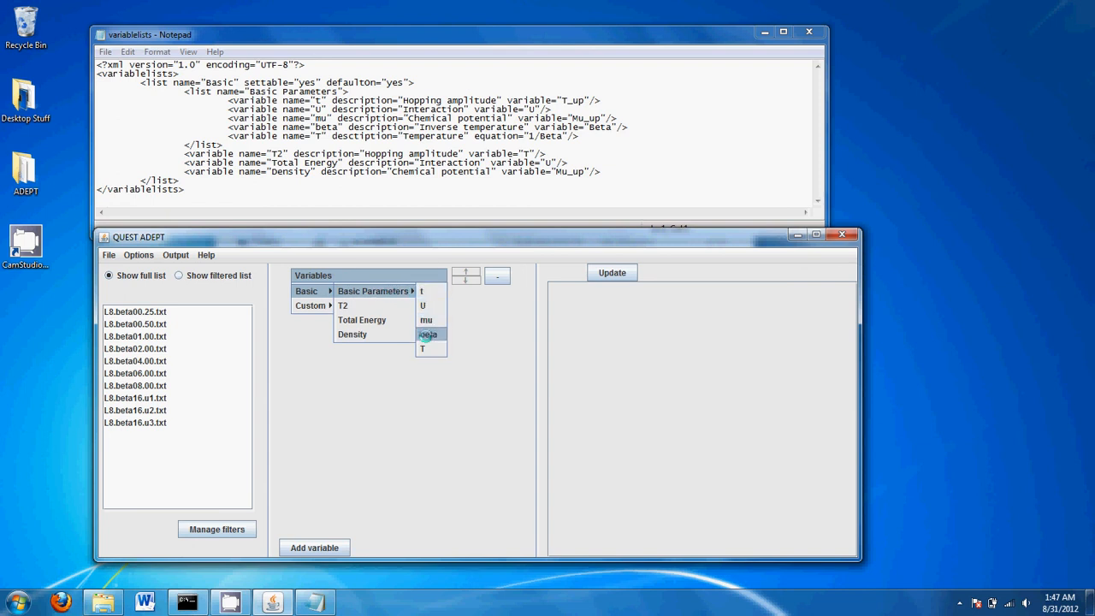
left_click(426, 334)
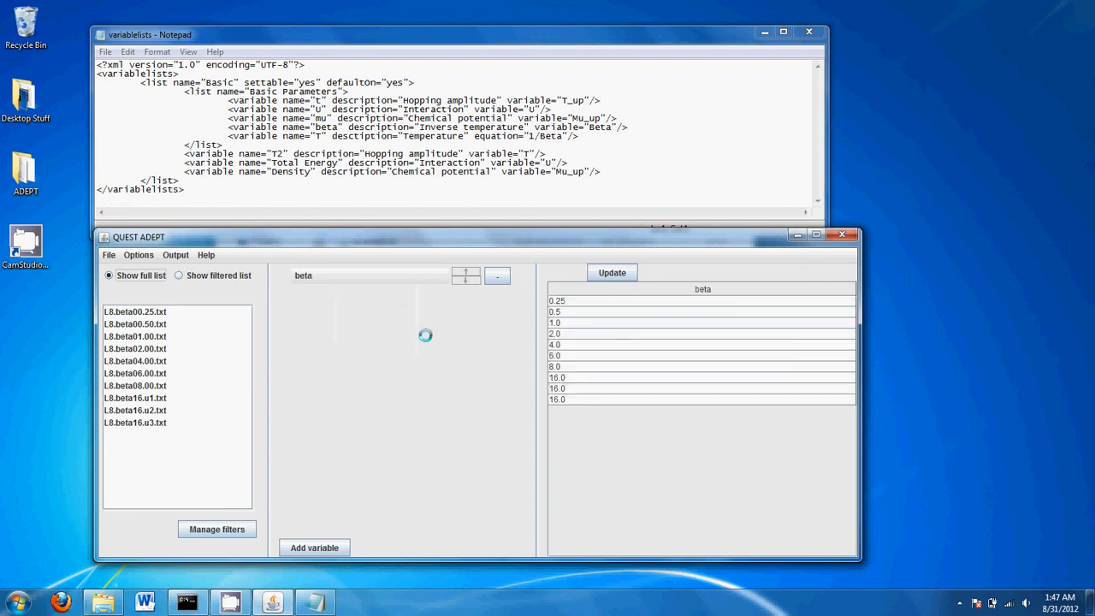
left_click(392, 278)
mouse_move(310, 292)
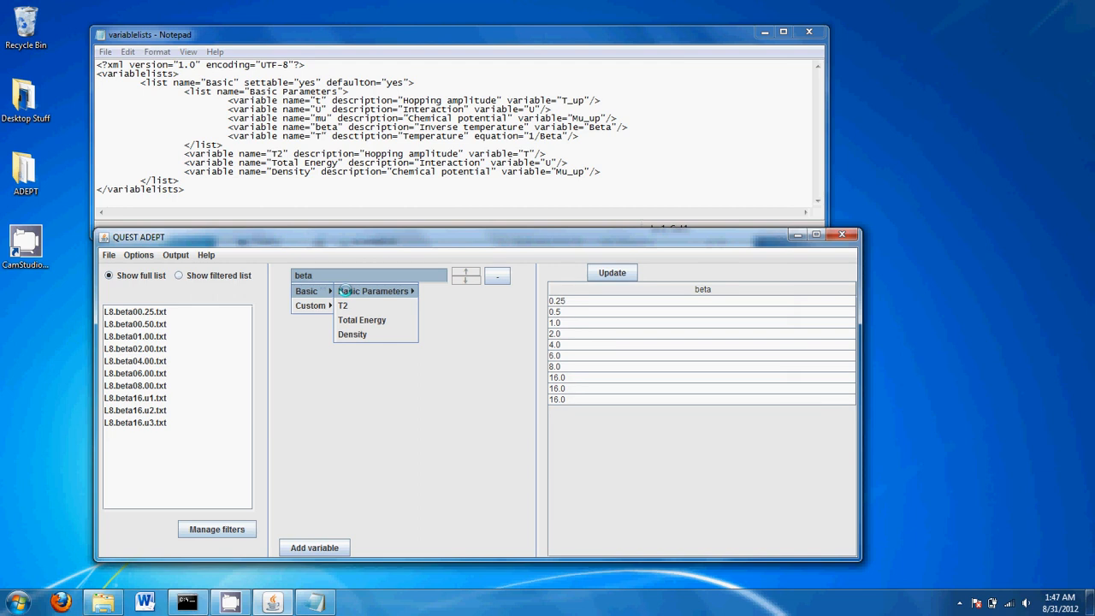
left_click(356, 322)
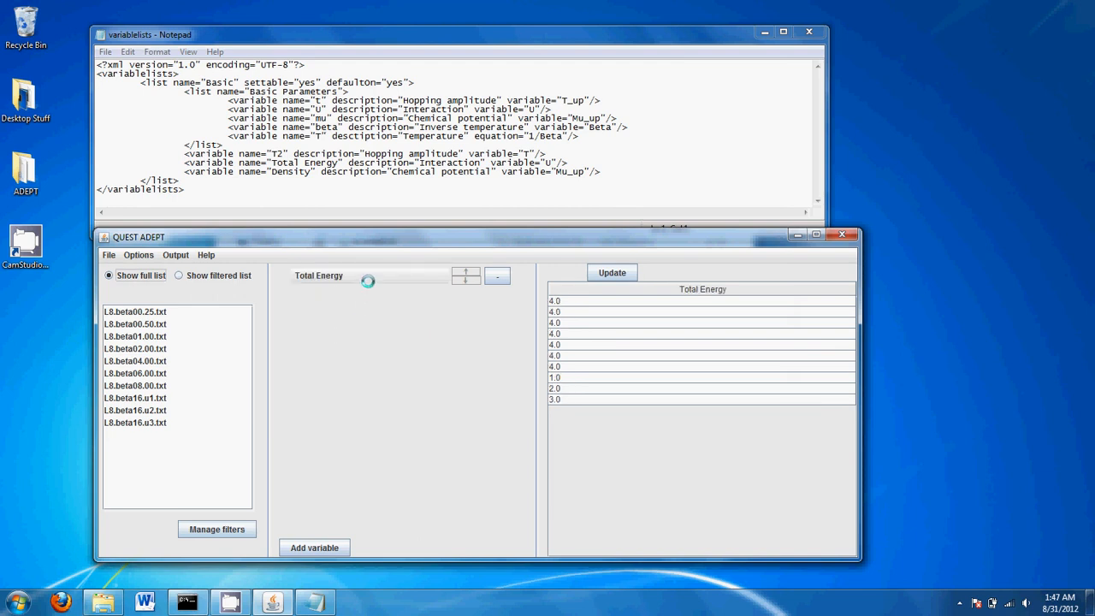
left_click(361, 276)
left_click(343, 305)
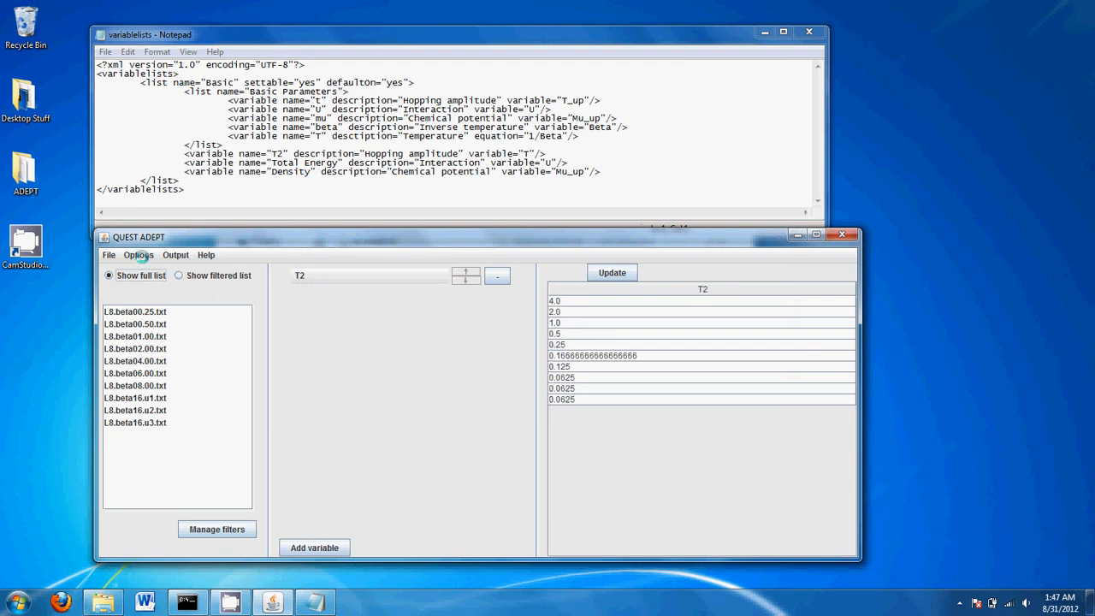
left_click(140, 254)
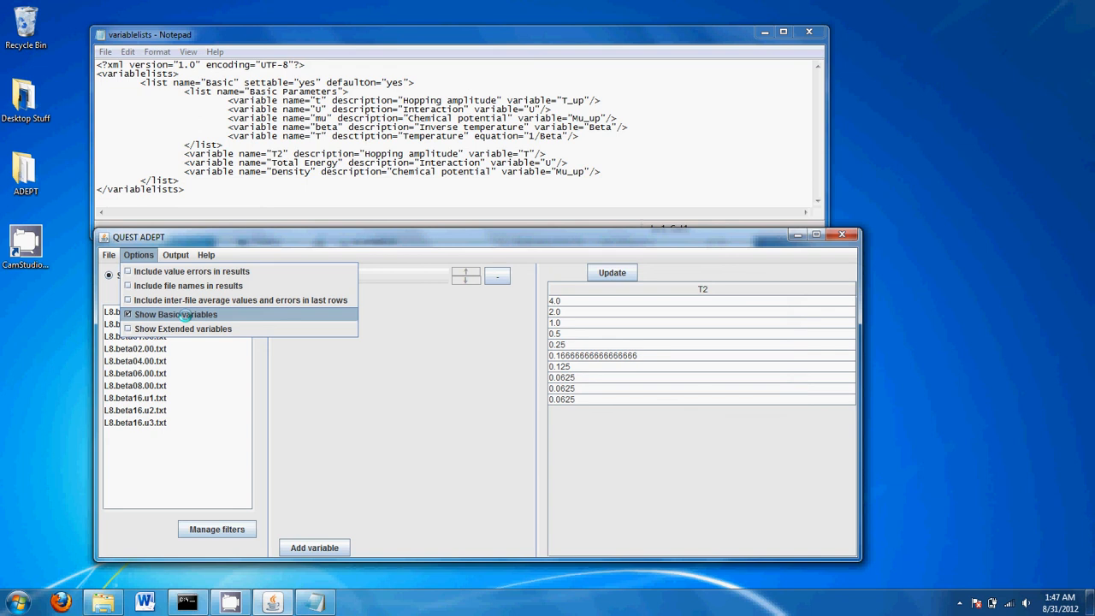
left_click(178, 316)
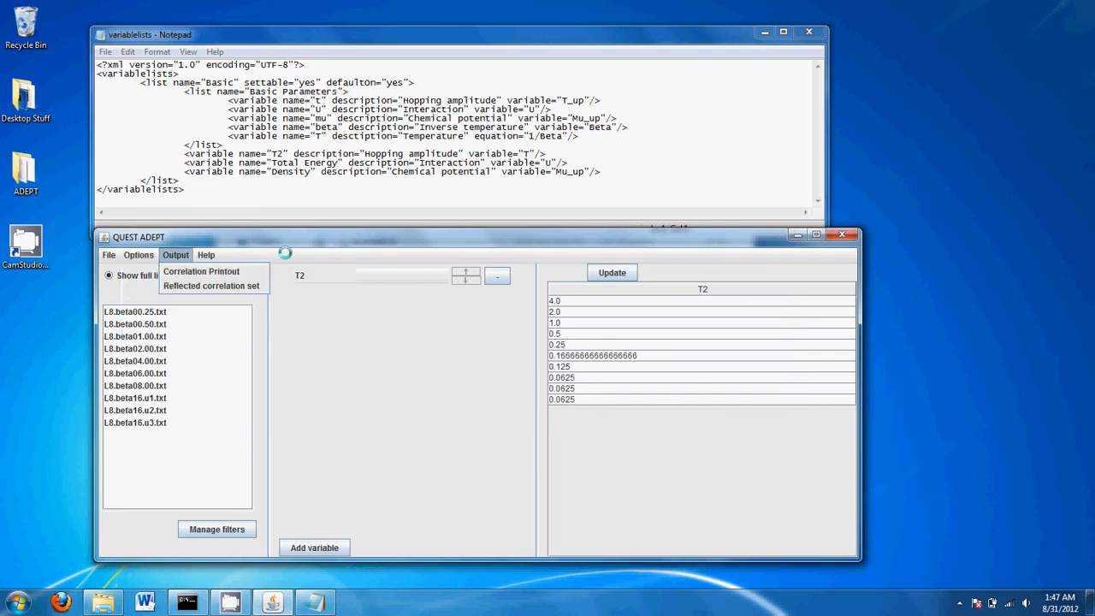
left_click(365, 277)
mouse_move(310, 290)
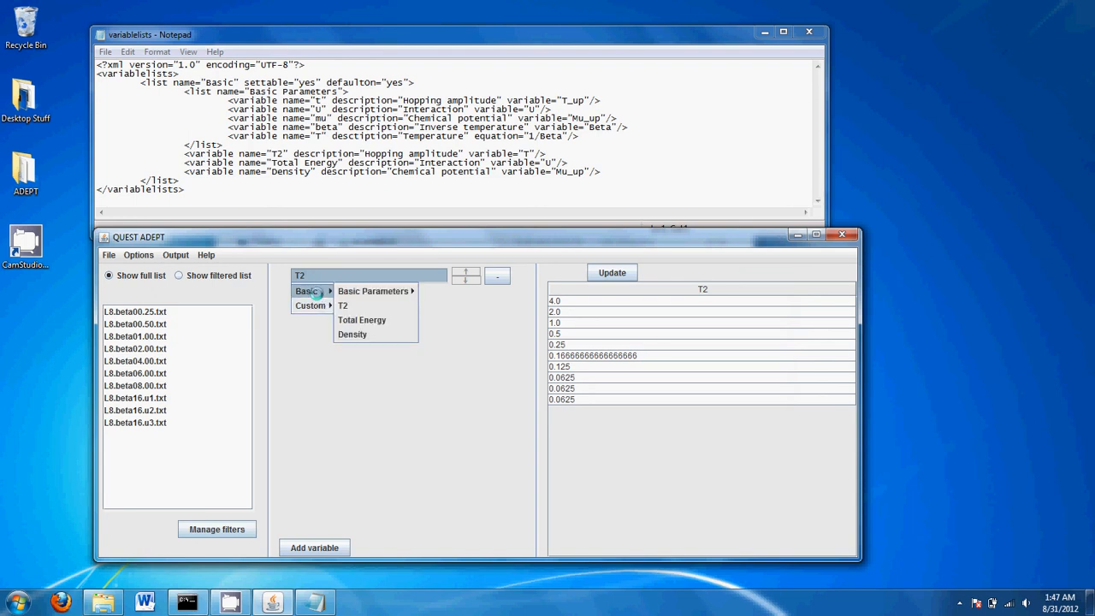
left_click(315, 353)
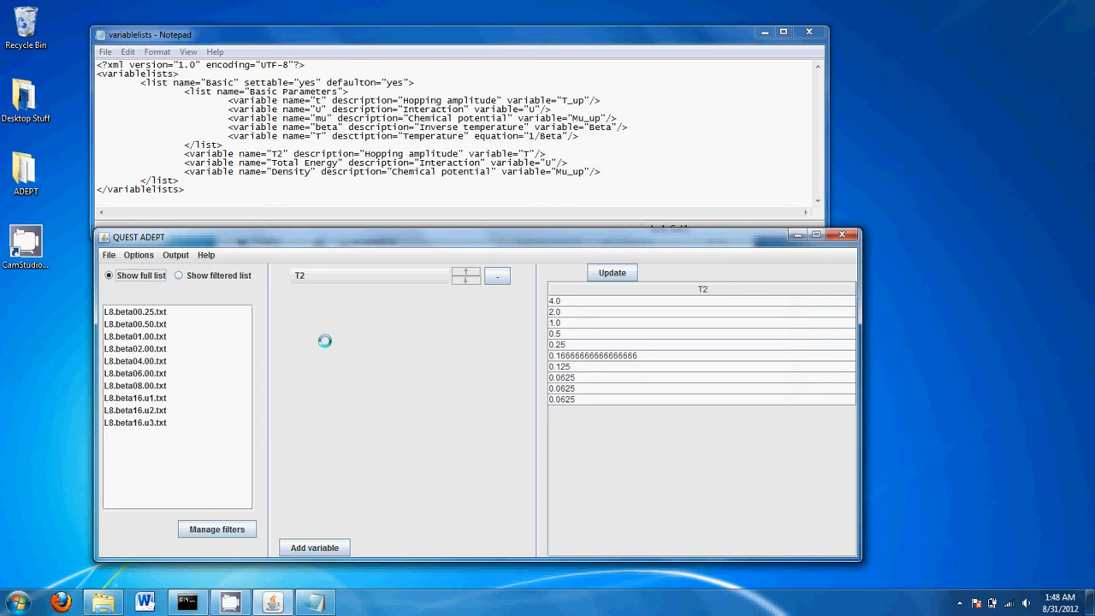
Type the contact e-mail address on a new line below the closing </variablelists> tag
left_click(446, 200)
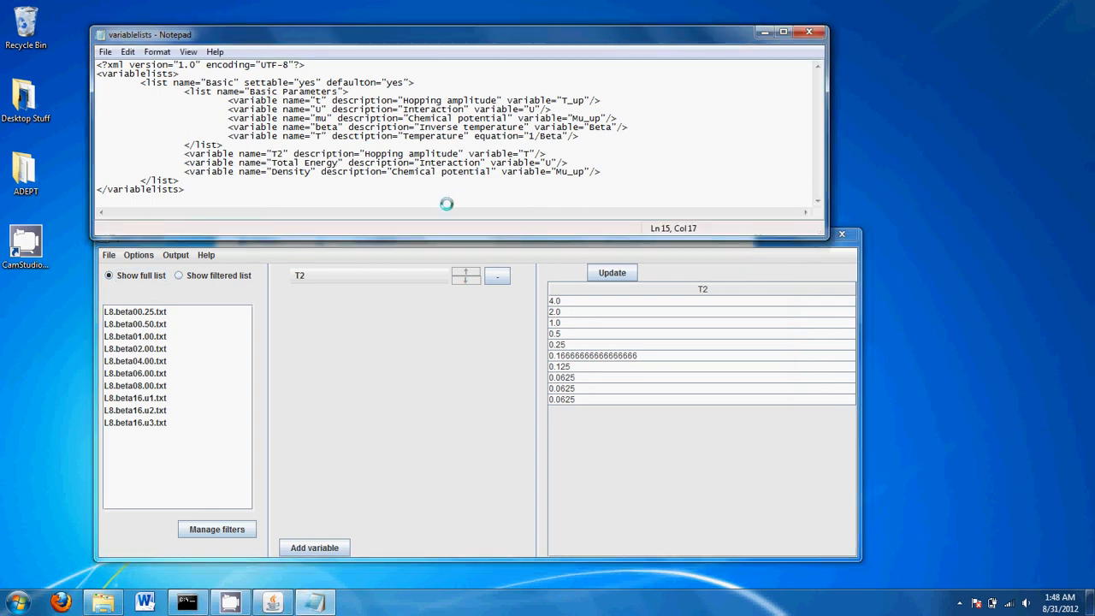
key("Return")
key("Return")
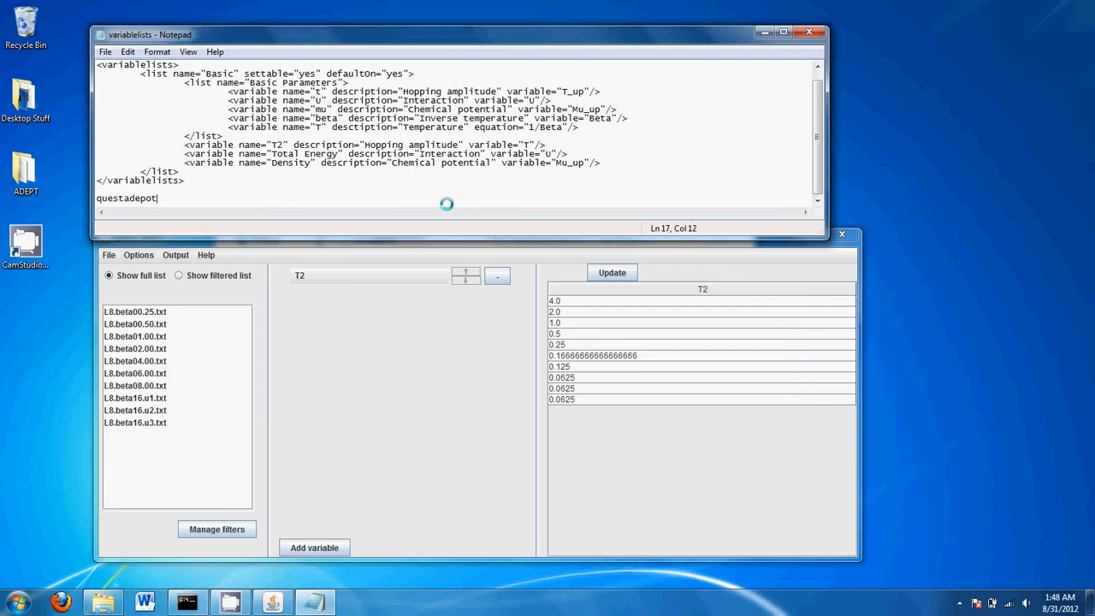
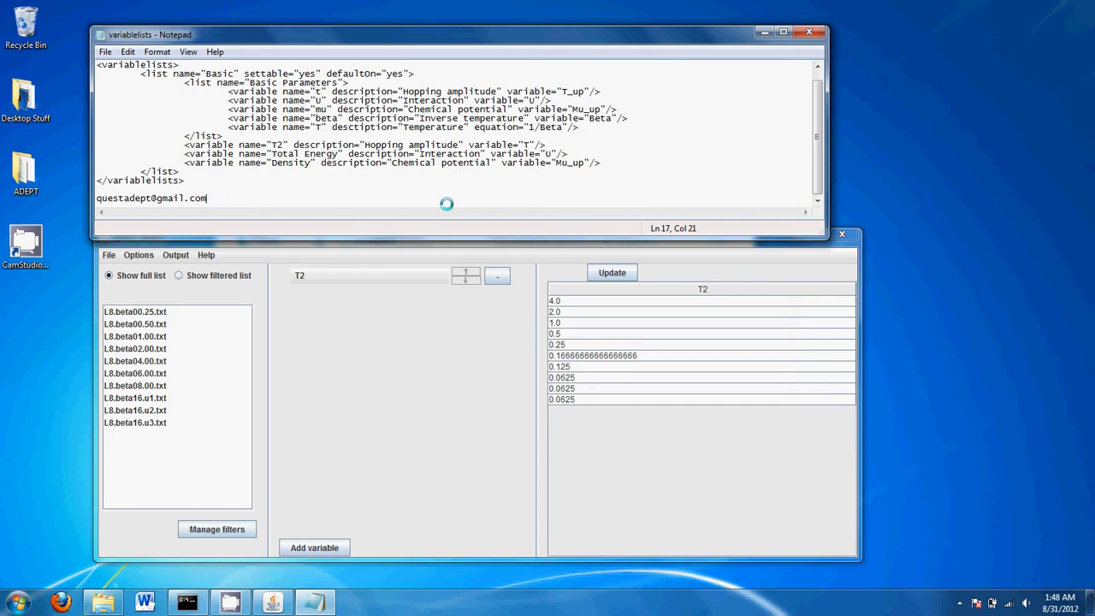